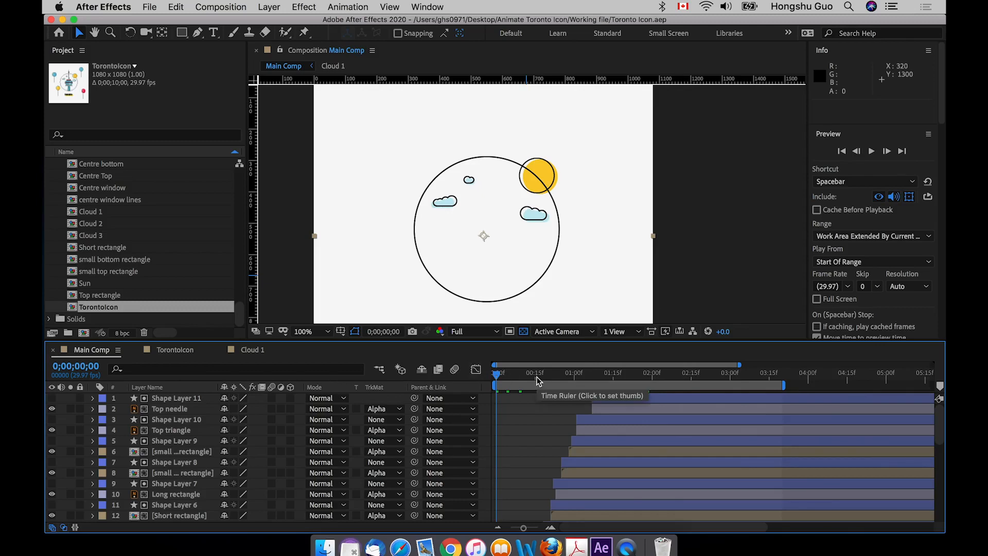
Step: Move the Circle and Sun layers to the top of the Main Comp layer stack
{"action": "left_click_drag", "start_coordinate": [504, 379], "coordinate": [522, 380]}
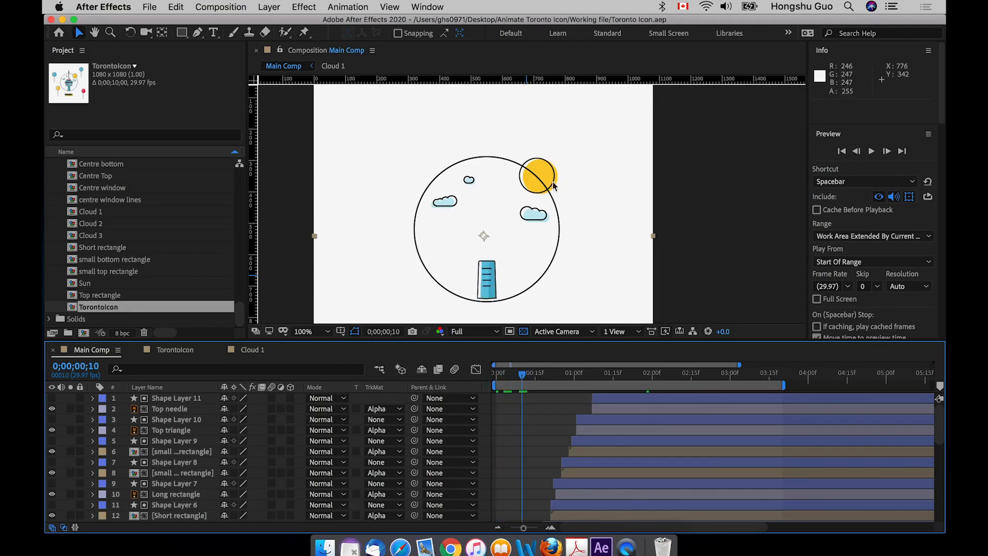
{"action": "scroll", "coordinate": [175, 478], "scroll_direction": "down", "scroll_amount": 10}
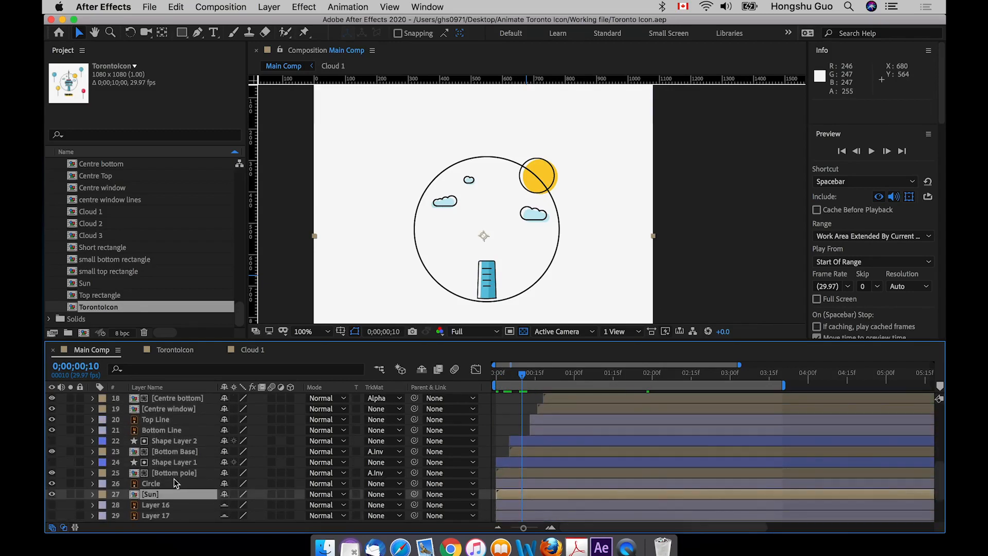
{"action": "left_click", "coordinate": [174, 478]}
{"action": "scroll", "coordinate": [173, 478], "scroll_direction": "down", "scroll_amount": 2}
{"action": "left_click", "coordinate": [160, 421]}
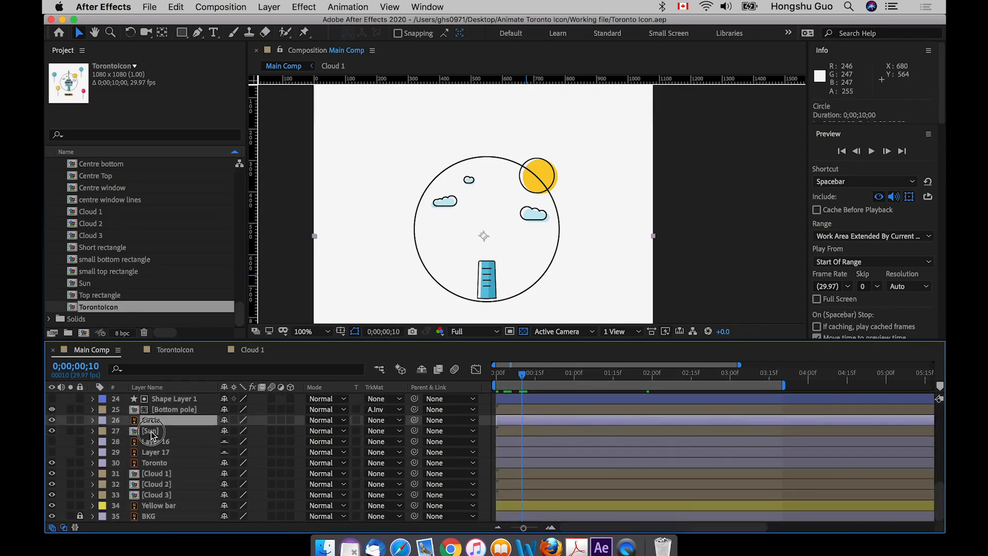
{"action": "left_click", "coordinate": [151, 431], "text": "shift"}
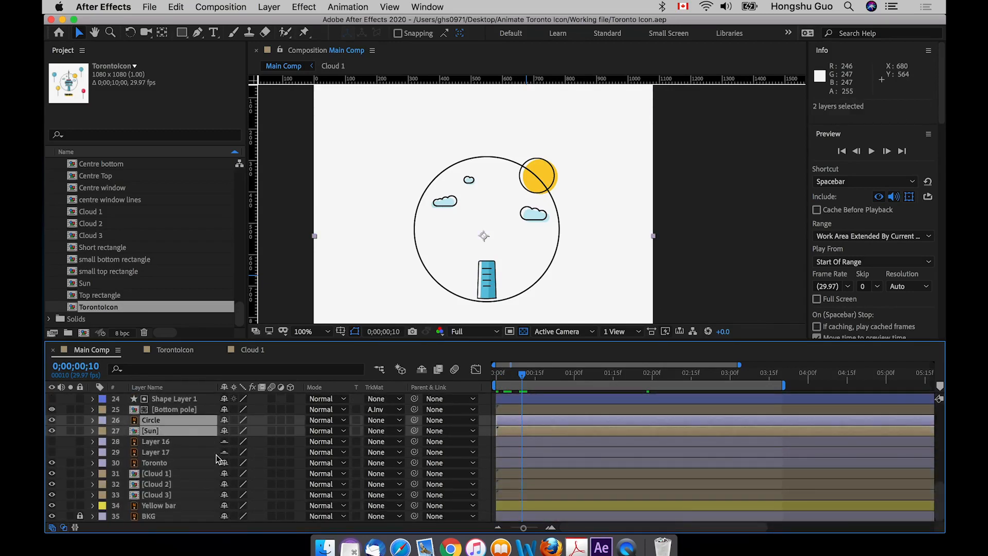
{"action": "key", "text": "super+shift+bracketright"}
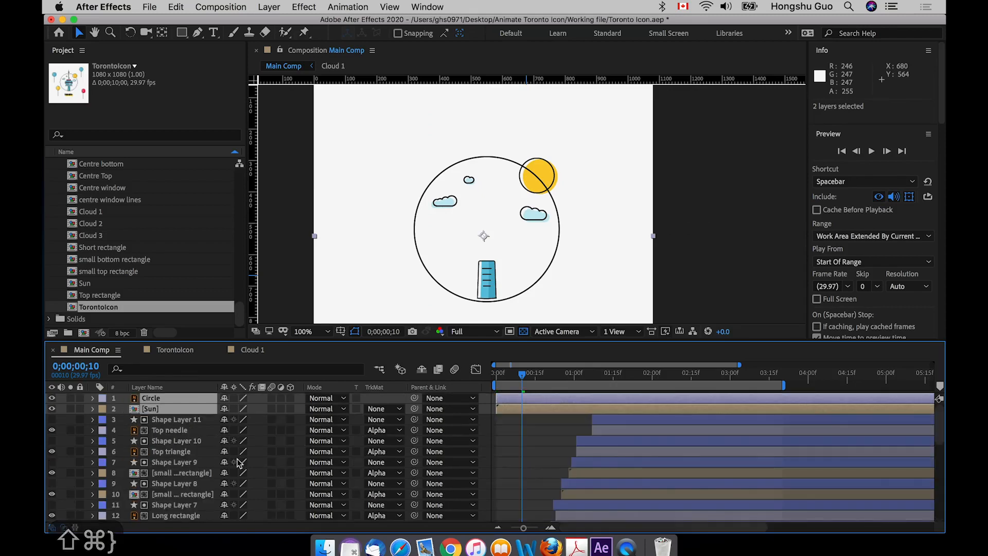
Step: Return to the composition start and create shapes from the Circle vector layer
{"action": "left_click", "coordinate": [541, 421]}
{"action": "key", "text": "Home"}
{"action": "left_click", "coordinate": [154, 398]}
{"action": "left_click", "coordinate": [156, 410]}
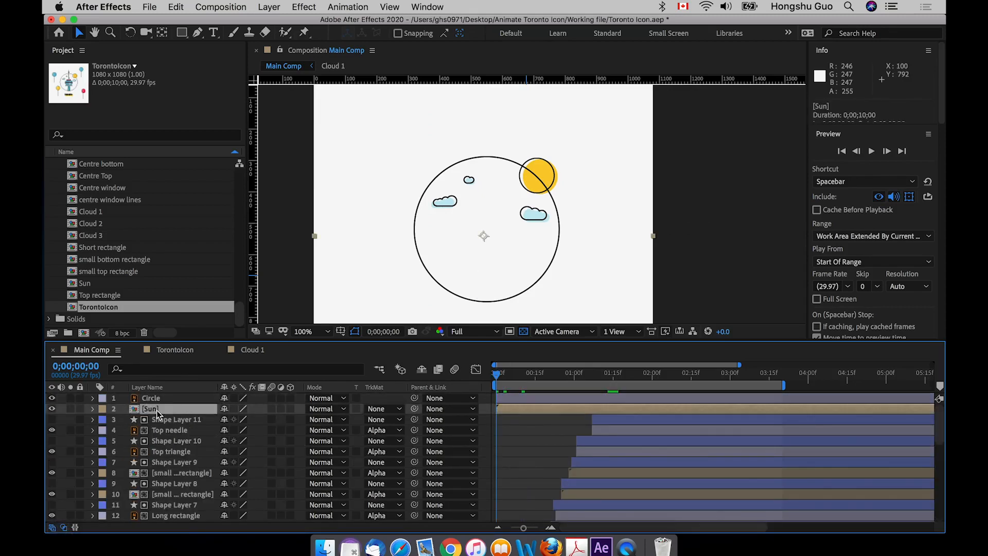
{"action": "left_click", "coordinate": [154, 399]}
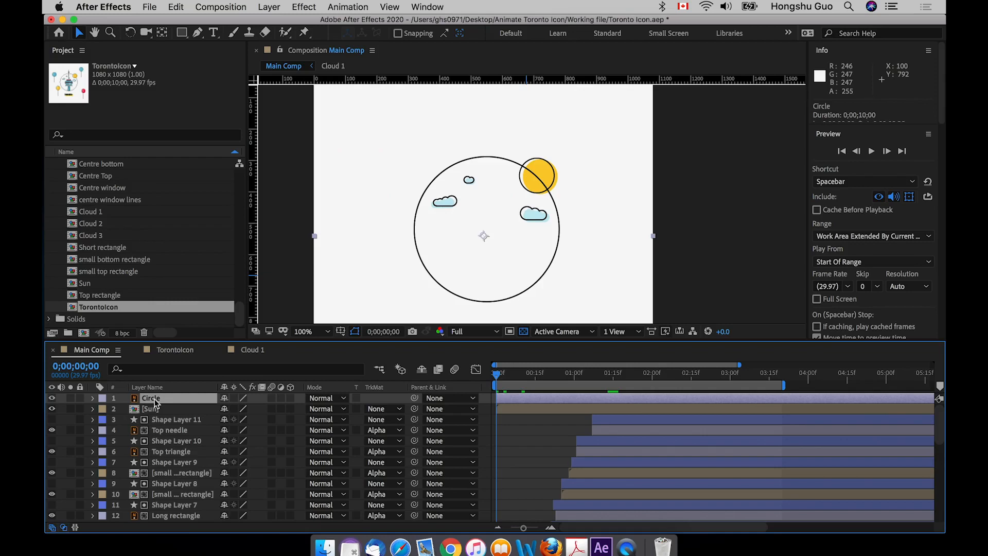
{"action": "right_click", "coordinate": [155, 401]}
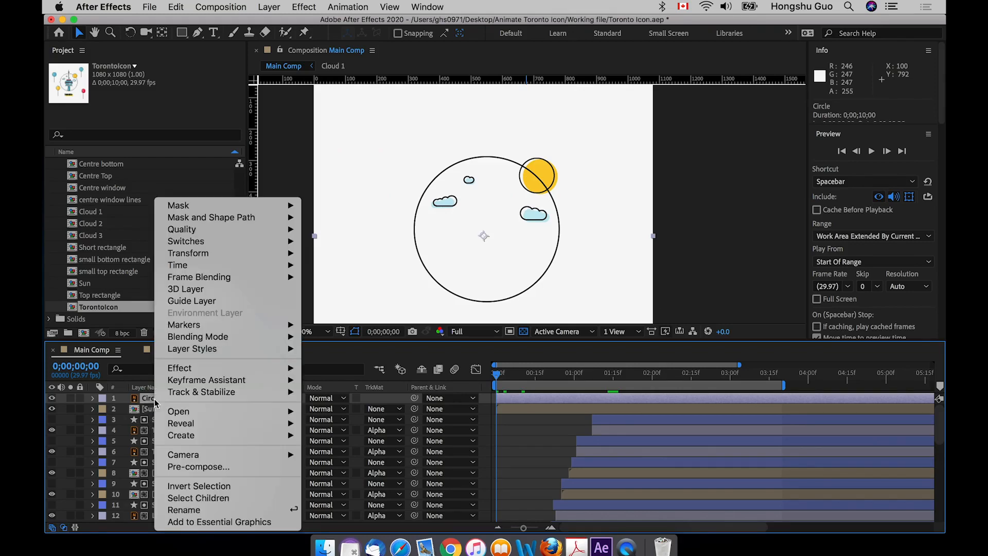
{"action": "mouse_move", "coordinate": [188, 438]}
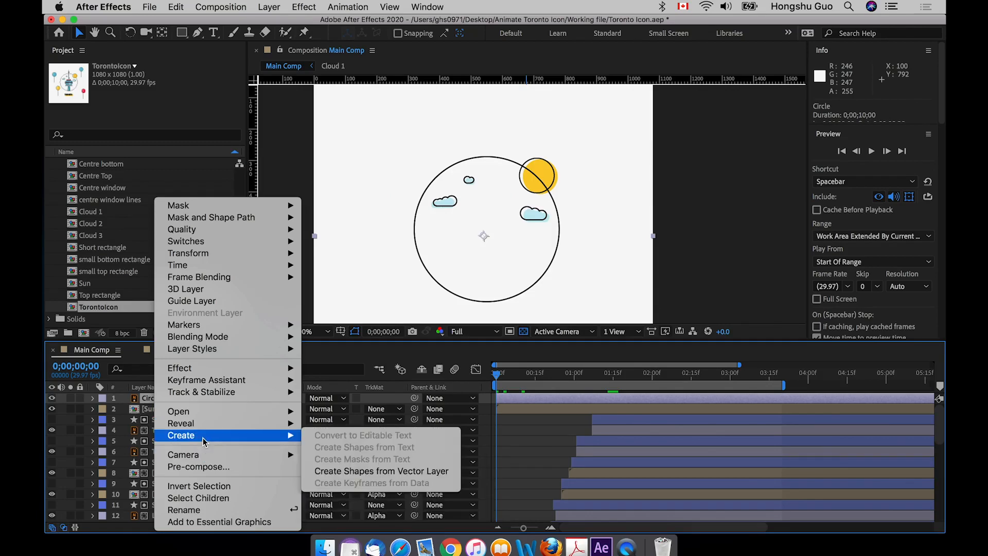
{"action": "left_click", "coordinate": [339, 472]}
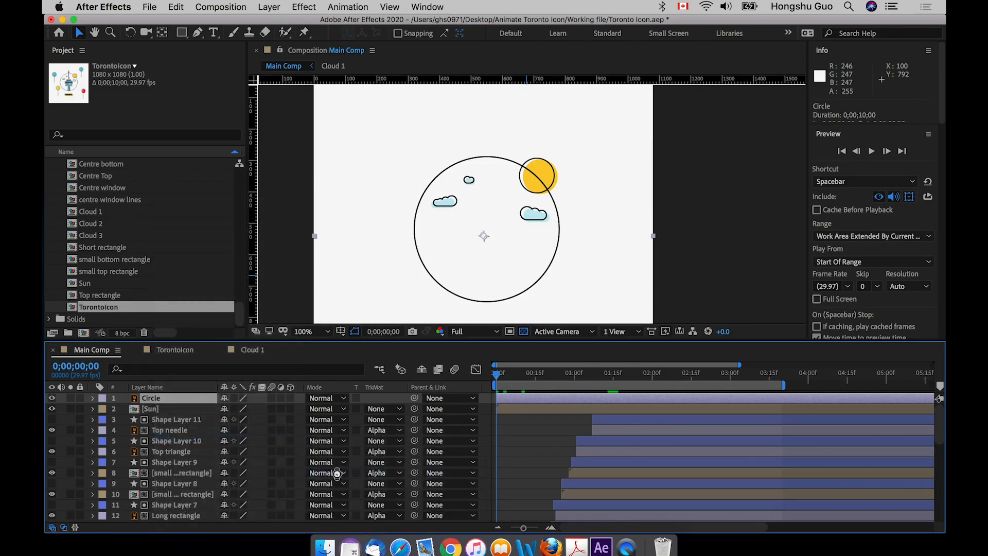
Step: Delete the original Circle vector layer, keeping the Circle Outlines shape layer
{"action": "left_click", "coordinate": [150, 411]}
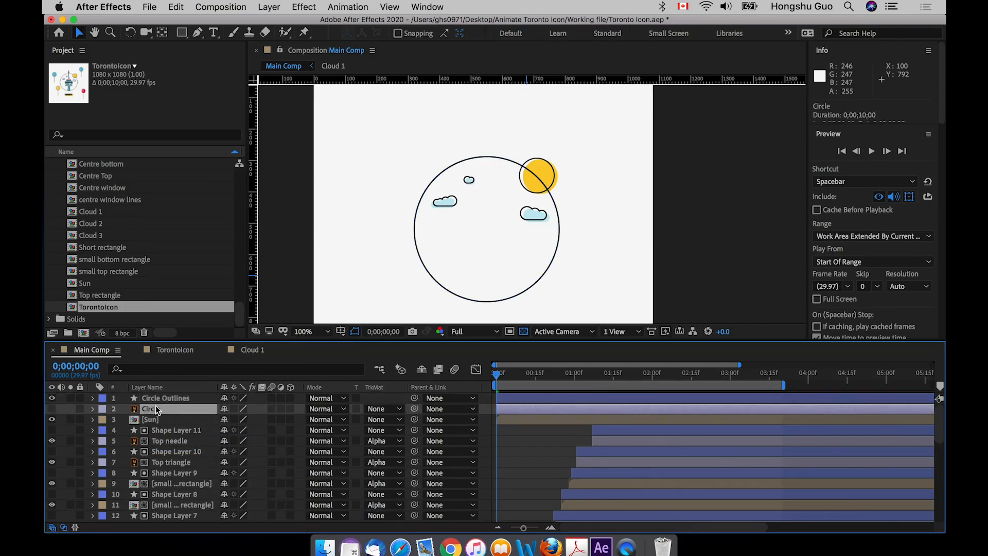
{"action": "left_click", "coordinate": [158, 403]}
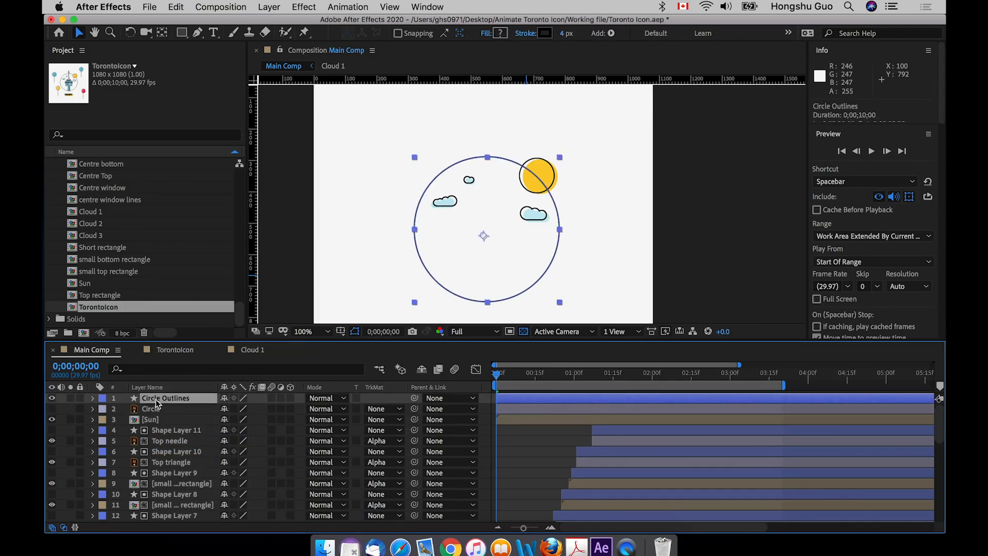
{"action": "left_click", "coordinate": [157, 408]}
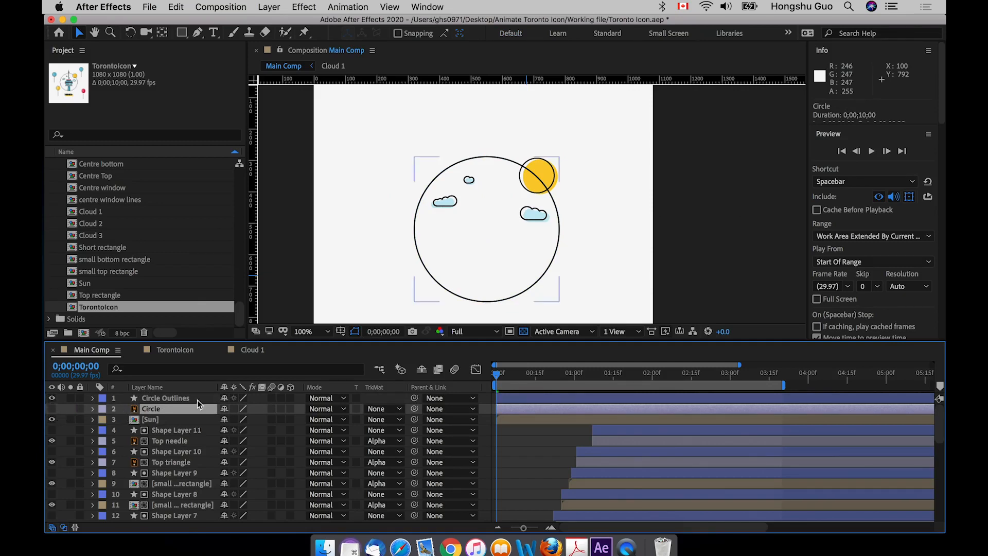
{"action": "key", "text": "BackSpace"}
Step: Add Trim Paths to the Circle Outlines layer and expand its Start, End and Offset properties
{"action": "left_click", "coordinate": [157, 401]}
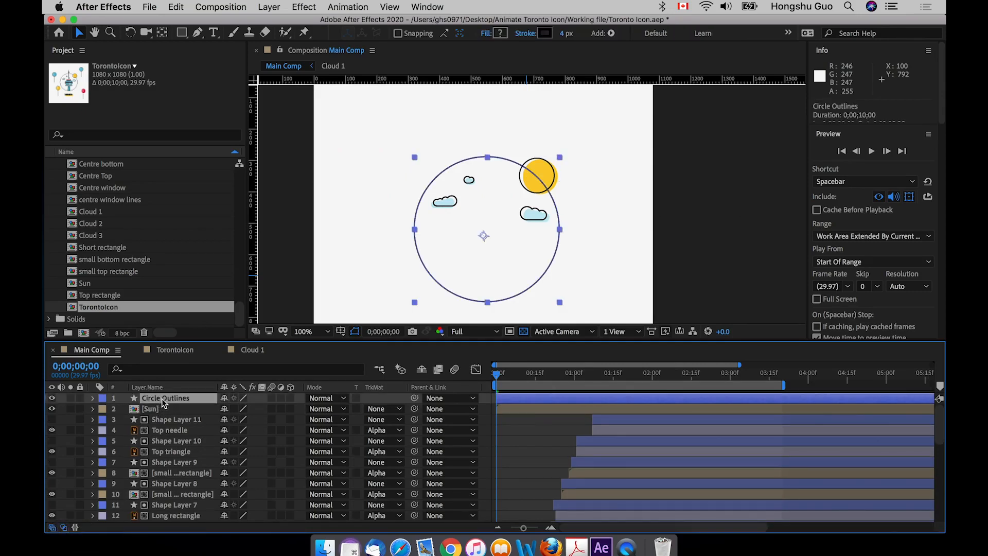
{"action": "left_click", "coordinate": [93, 398]}
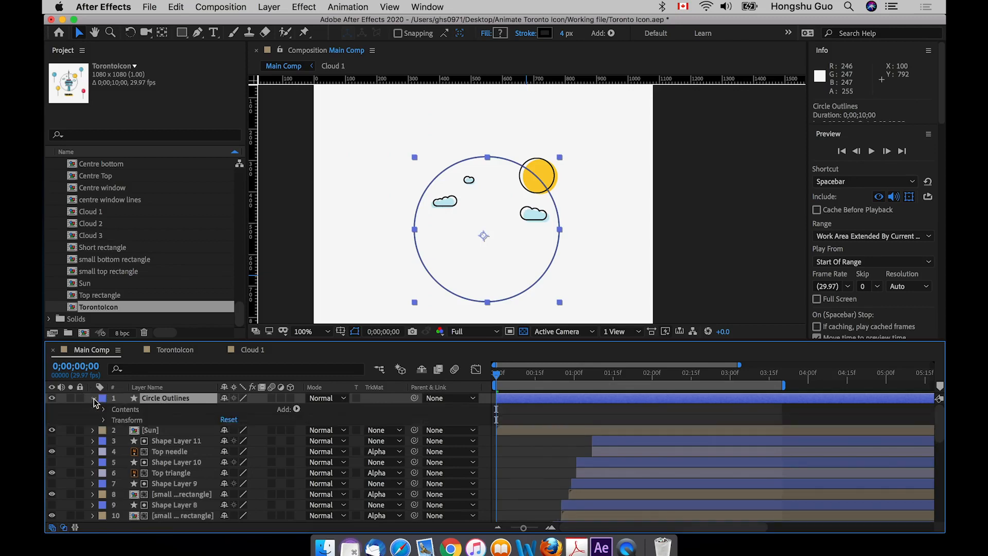
{"action": "left_click", "coordinate": [296, 410]}
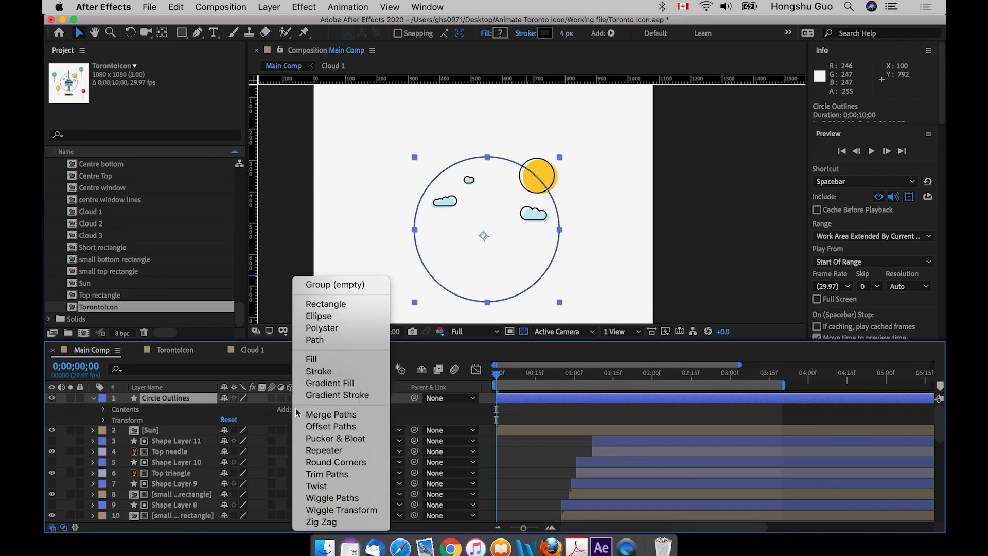
{"action": "left_click", "coordinate": [323, 474]}
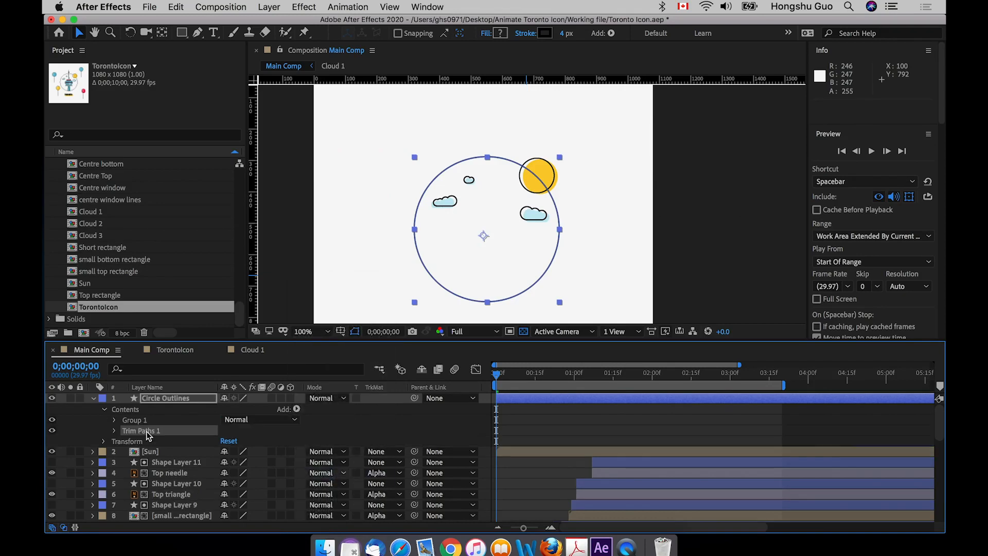
{"action": "left_click", "coordinate": [115, 431]}
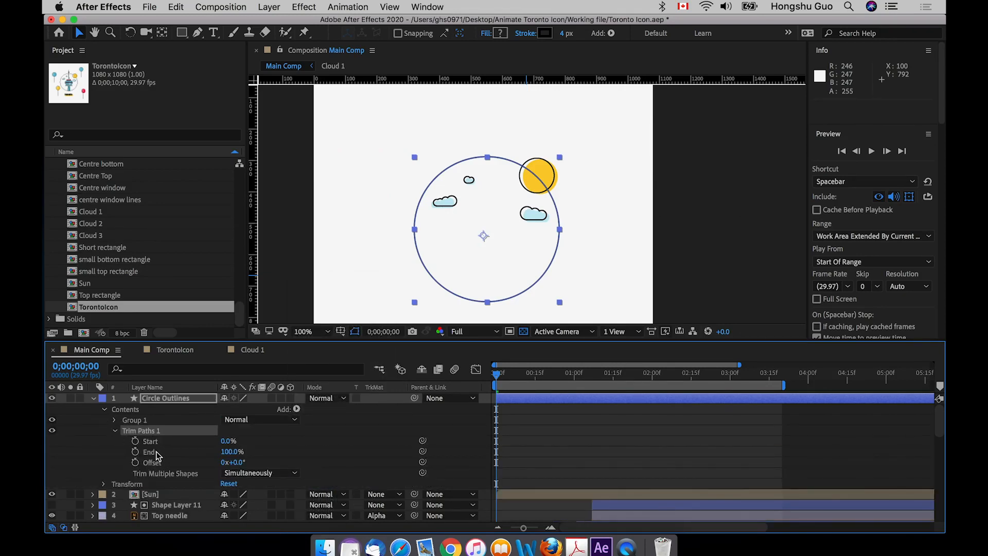
{"action": "left_click", "coordinate": [114, 459]}
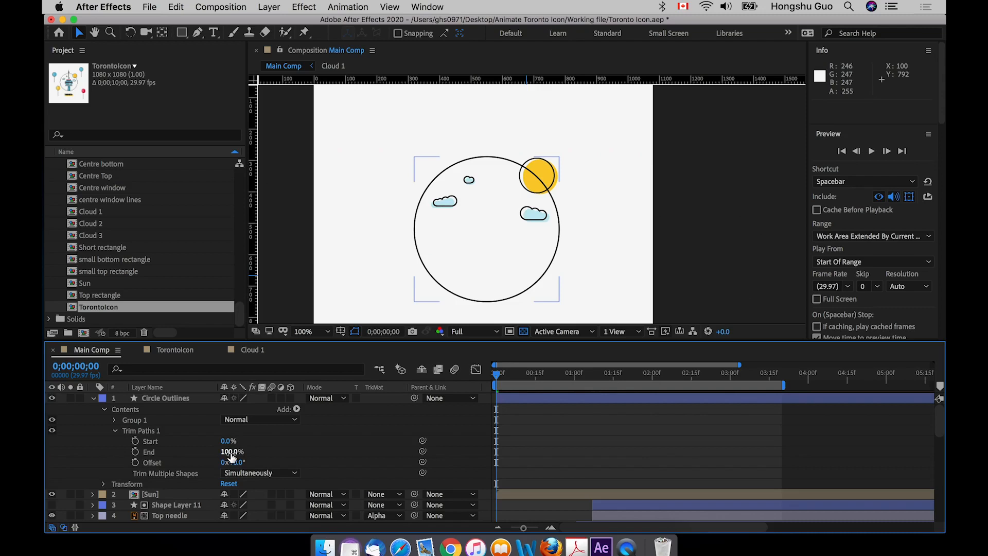
Step: Try out the Trim Paths End value, then keyframe End at 0% at 0;00;00;00
{"action": "mouse_move", "coordinate": [229, 455]}
{"action": "left_mouse_down"}
{"action": "mouse_move", "coordinate": [165, 455]}
{"action": "mouse_move", "coordinate": [234, 448]}
{"action": "left_mouse_up"}
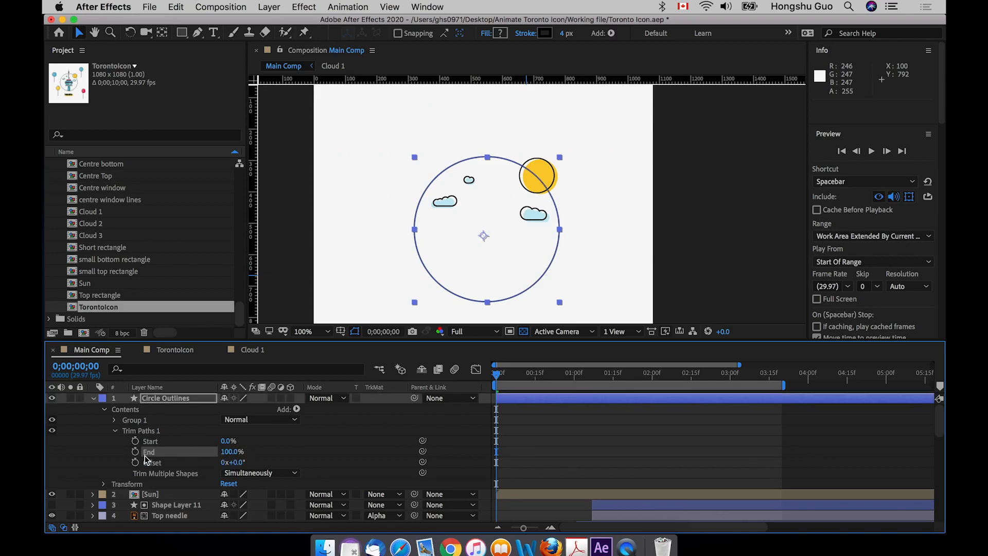
{"action": "left_click", "coordinate": [135, 452]}
{"action": "left_click", "coordinate": [230, 451]}
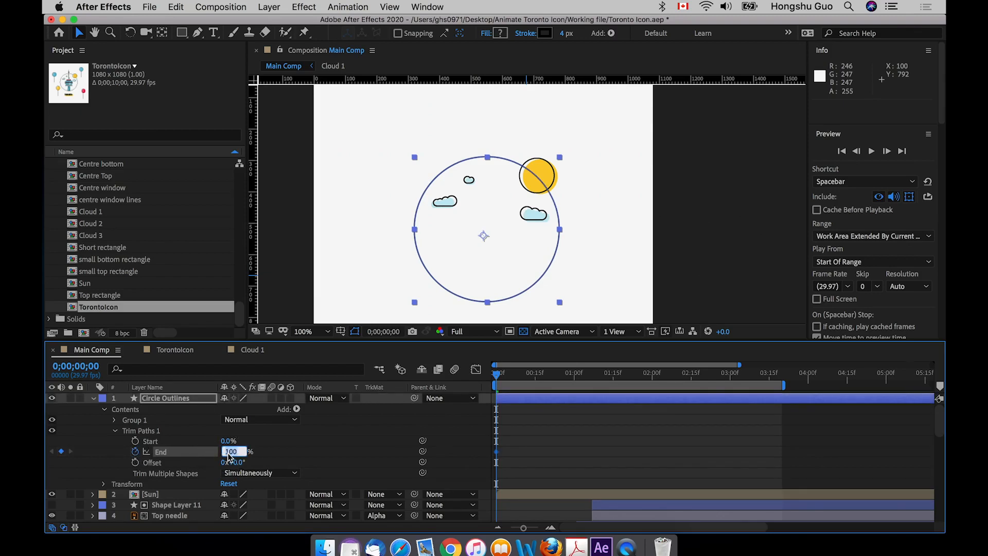
{"action": "type", "text": "0"}
{"action": "key", "text": "Return"}
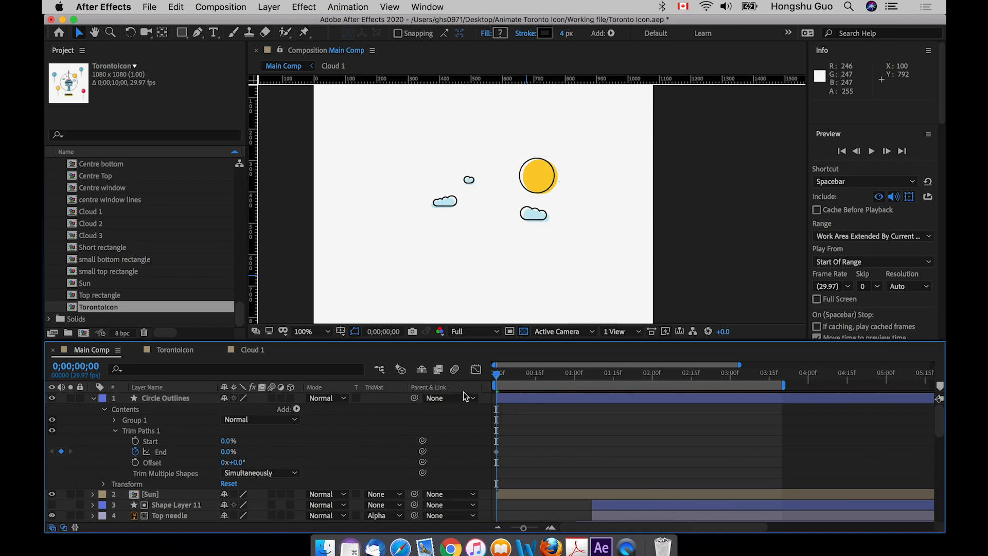
Step: Set a second Trim Paths End keyframe of 100% at 0;00;01;16
{"action": "left_click_drag", "start_coordinate": [572, 373], "coordinate": [616, 377]}
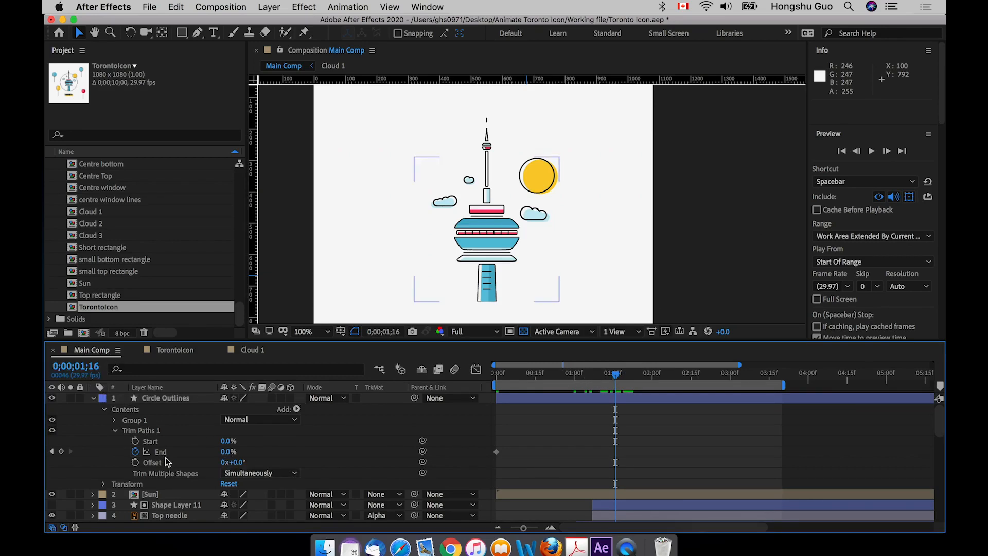
{"action": "left_click", "coordinate": [229, 451]}
{"action": "type", "text": "100"}
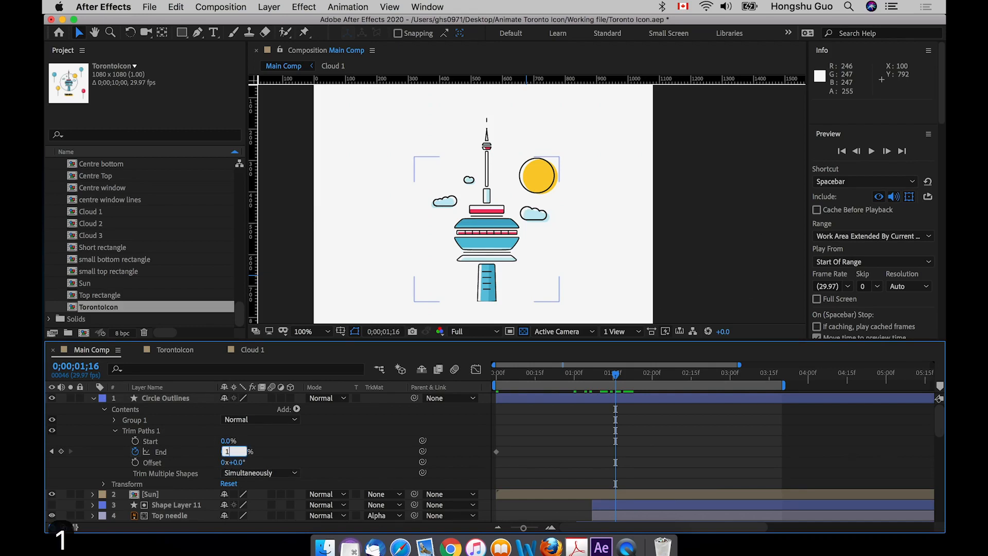
{"action": "key", "text": "Return"}
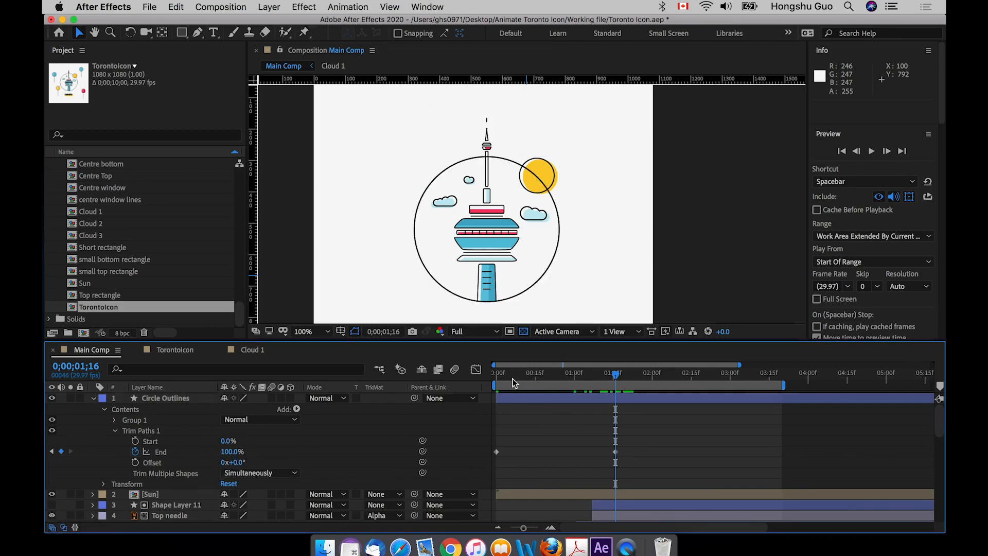
Step: Play the composition from the first frame to review how the circle outline draws on
{"action": "left_click_drag", "start_coordinate": [511, 379], "coordinate": [471, 376]}
{"action": "key", "text": "space"}
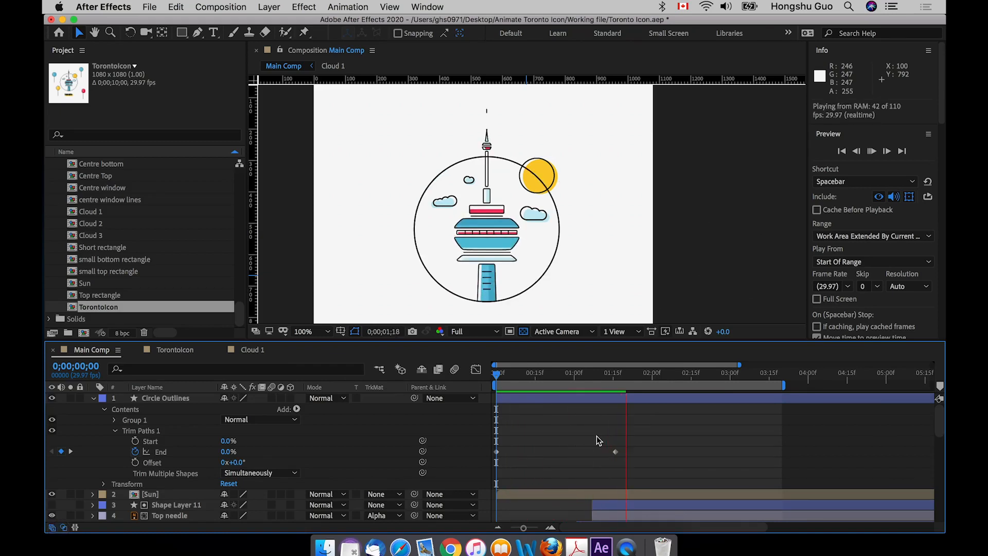
{"action": "key", "text": "space"}
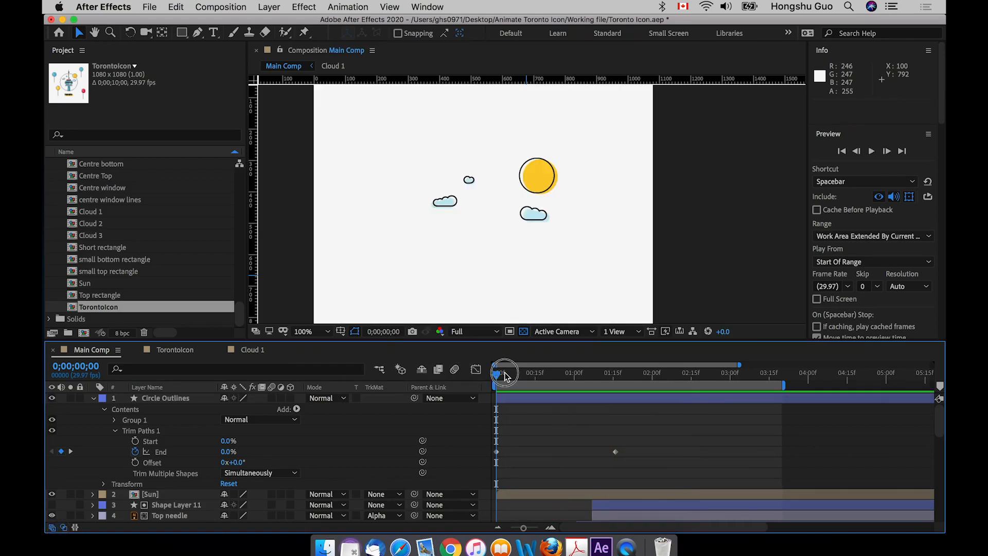
{"action": "key", "text": "space"}
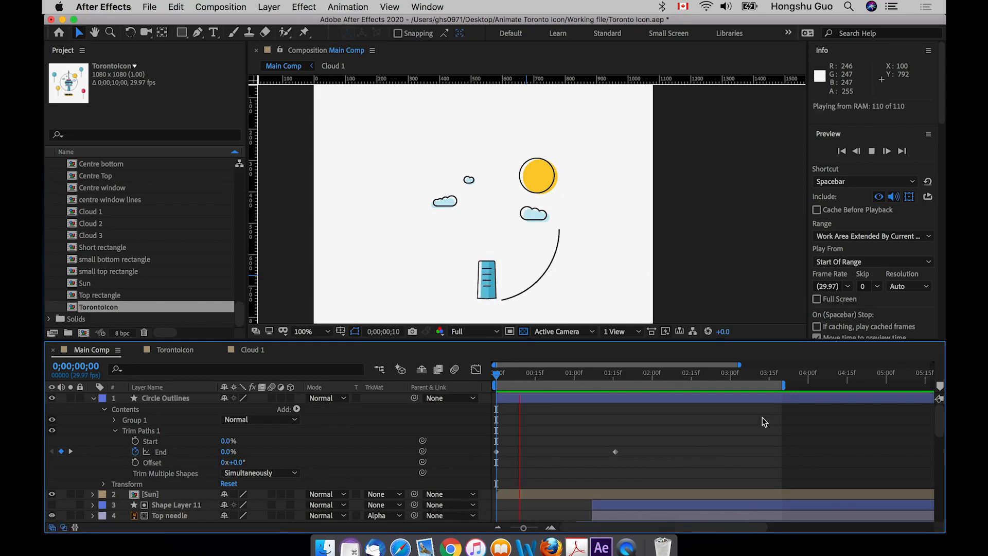
{"action": "key", "text": "space"}
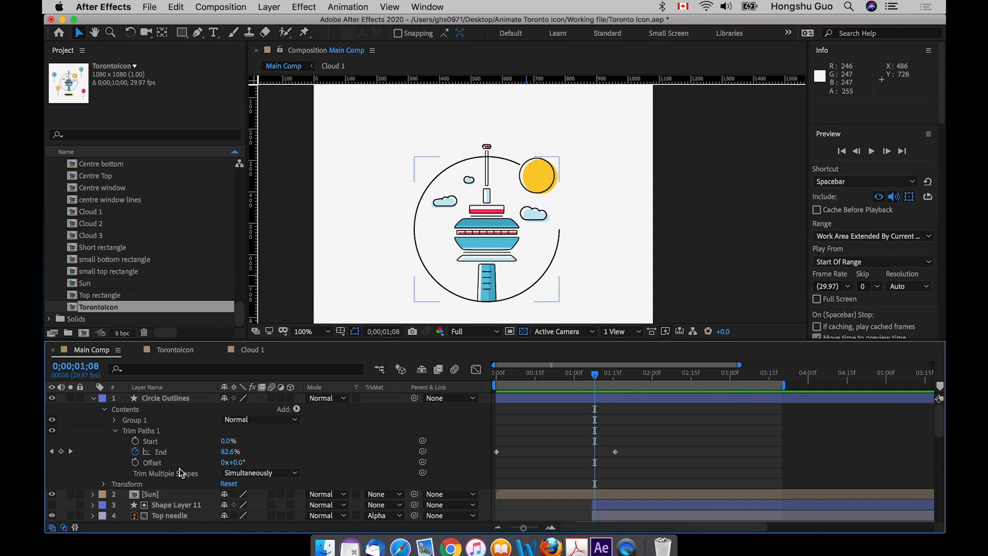
Step: Set the Trim Paths Offset of Circle Outlines to 96° so the stroke starts at the tower's base
{"action": "left_click", "coordinate": [240, 463]}
{"action": "left_click_drag", "start_coordinate": [241, 463], "coordinate": [295, 463]}
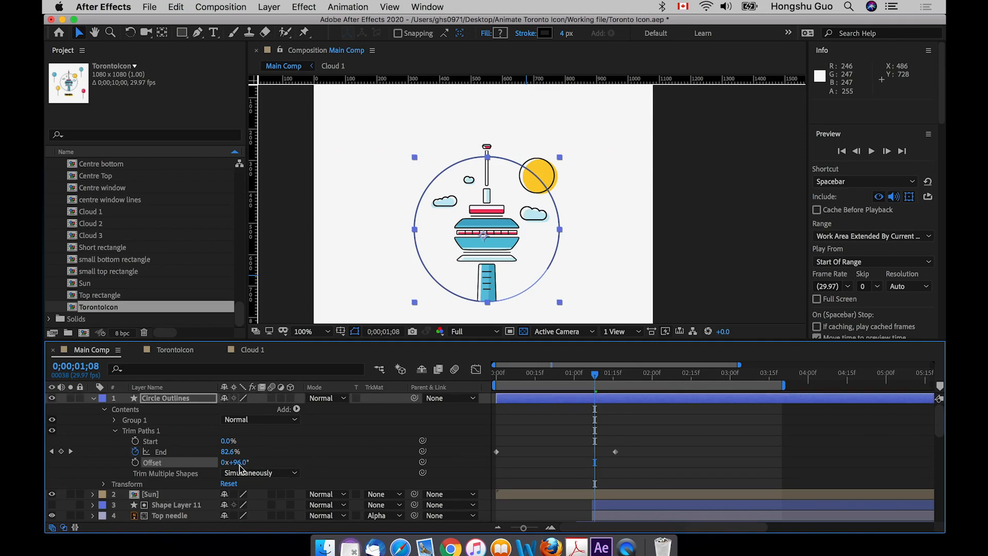
{"action": "left_click", "coordinate": [519, 439]}
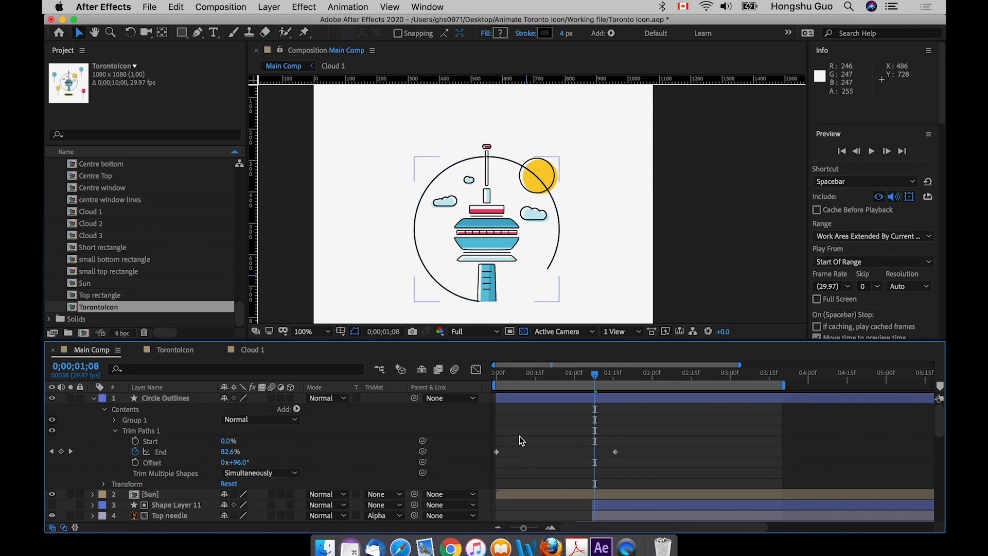
Step: Shift the Circle Outlines layer, with its keyframes, two frames later to start at 0;00;00;02
{"action": "left_click", "coordinate": [495, 374]}
{"action": "left_click_drag", "start_coordinate": [494, 373], "coordinate": [503, 371]}
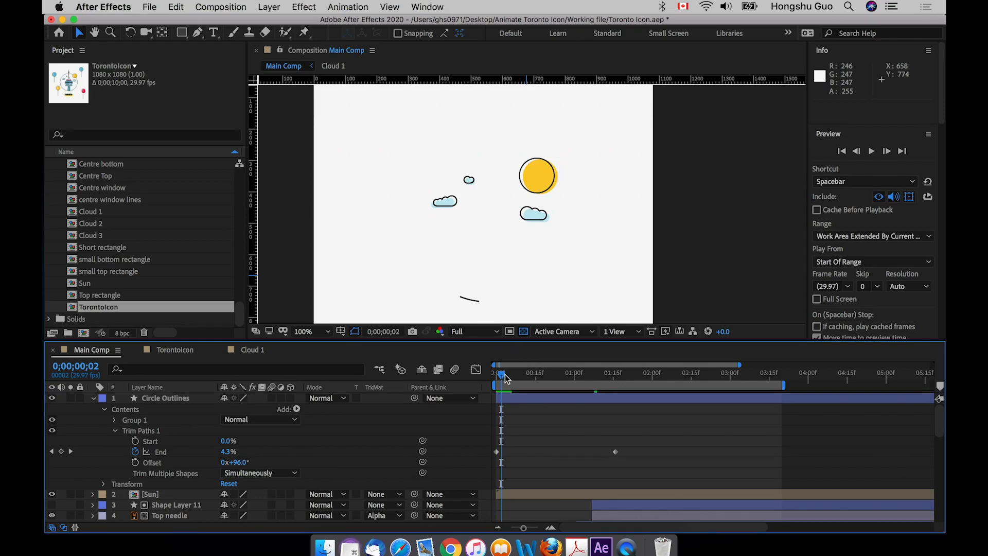
{"action": "left_click_drag", "start_coordinate": [506, 455], "coordinate": [494, 438]}
{"action": "left_click", "coordinate": [507, 398]}
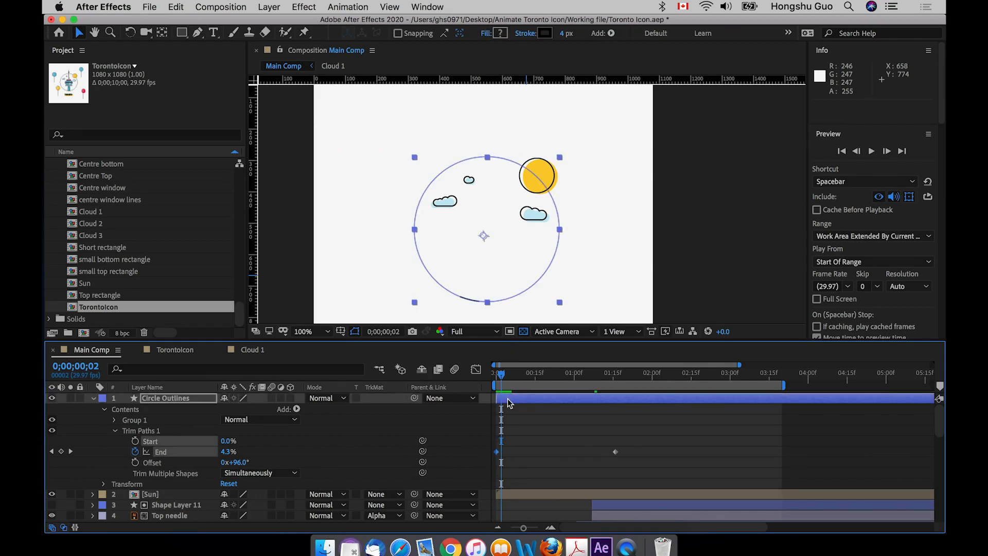
{"action": "left_click", "coordinate": [499, 454]}
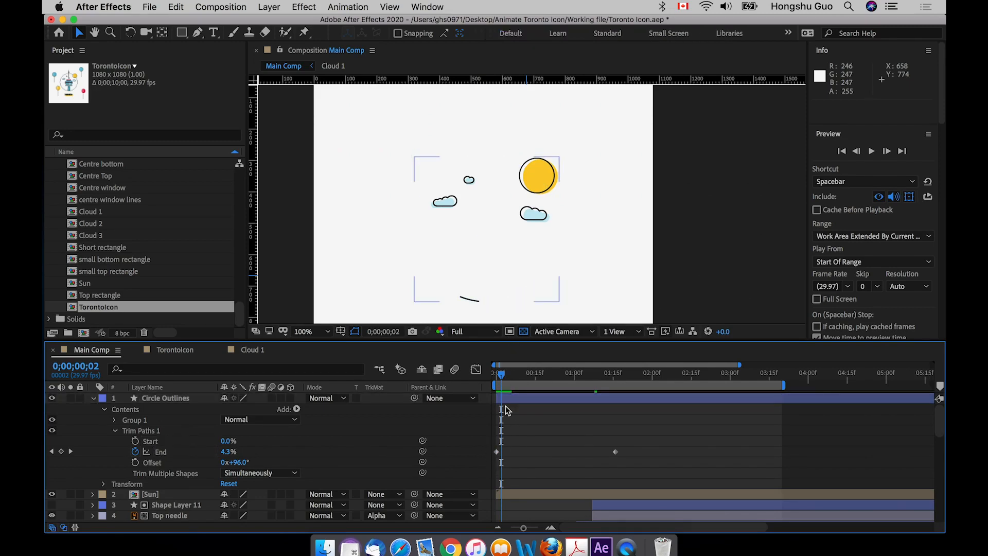
{"action": "left_click_drag", "start_coordinate": [518, 397], "coordinate": [523, 397]}
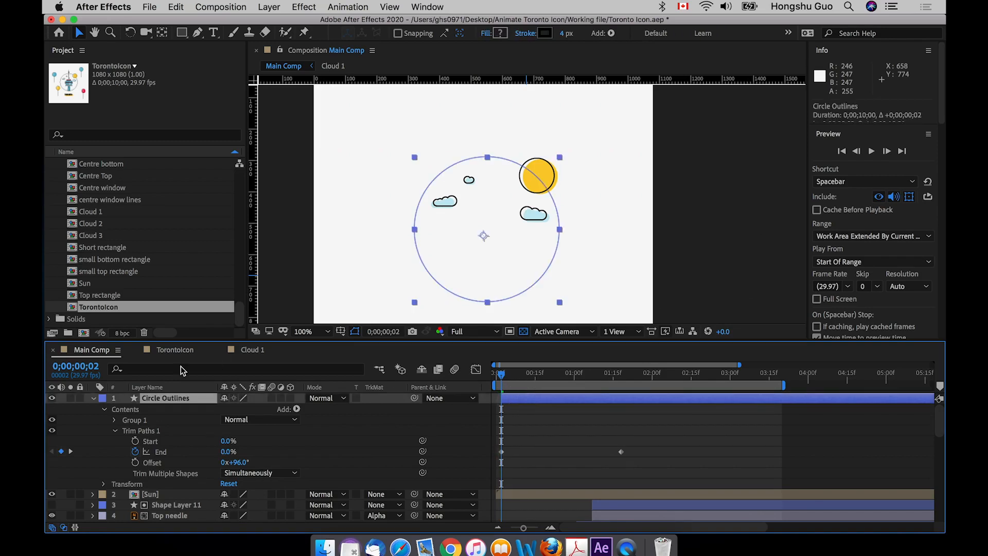
Step: Play the composition from the first frame to review the circle outline drawing together with the tower
{"action": "left_click", "coordinate": [540, 429]}
{"action": "left_click_drag", "start_coordinate": [499, 375], "coordinate": [485, 376]}
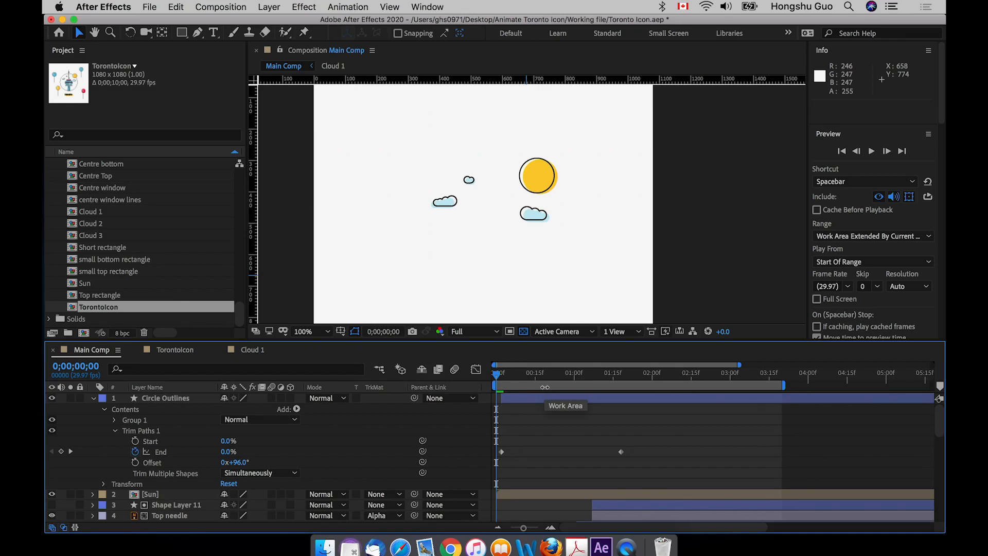
{"action": "key", "text": "space"}
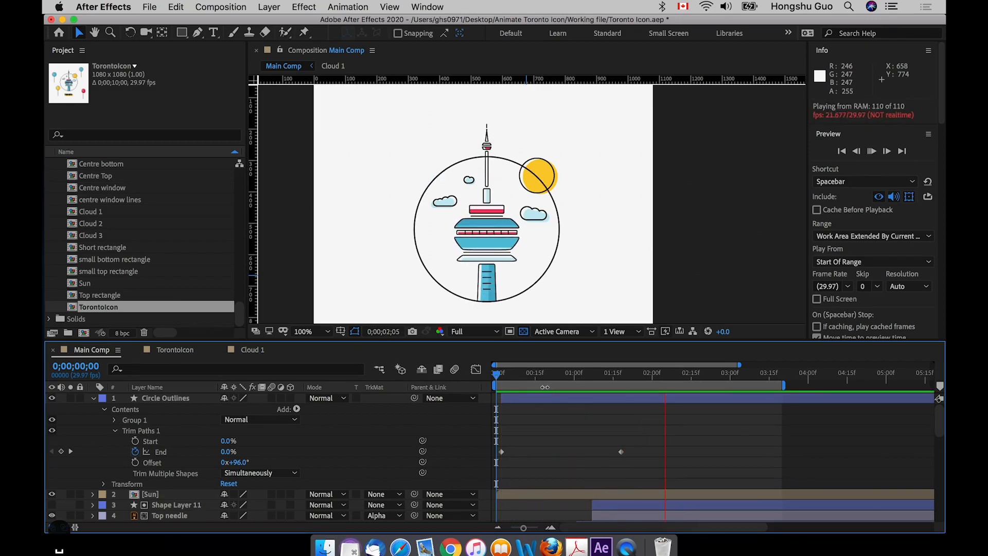
{"action": "key", "text": "space"}
Step: Apply Easy Ease to both Trim Paths End keyframes of Circle Outlines
{"action": "left_click_drag", "start_coordinate": [662, 441], "coordinate": [497, 464]}
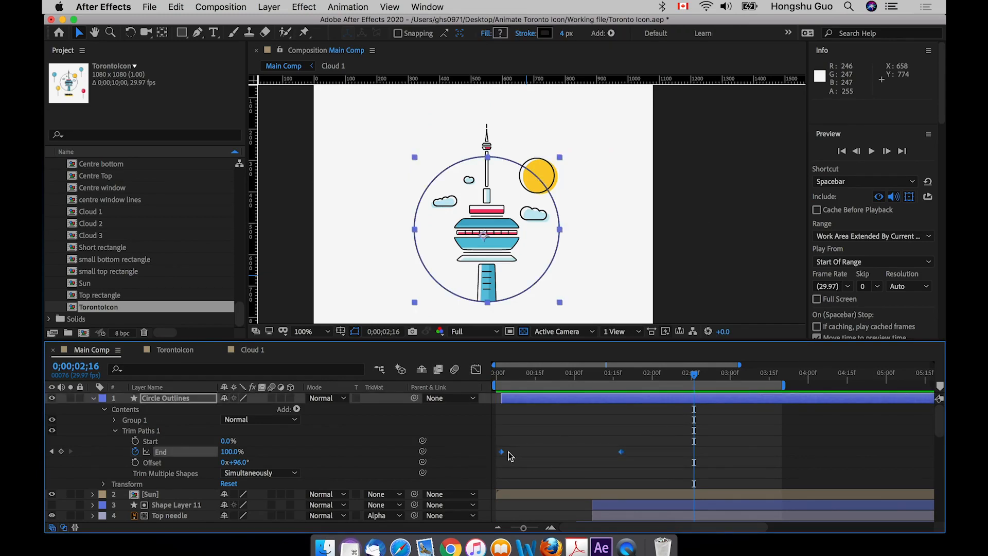
{"action": "right_click", "coordinate": [621, 454]}
{"action": "mouse_move", "coordinate": [651, 522]}
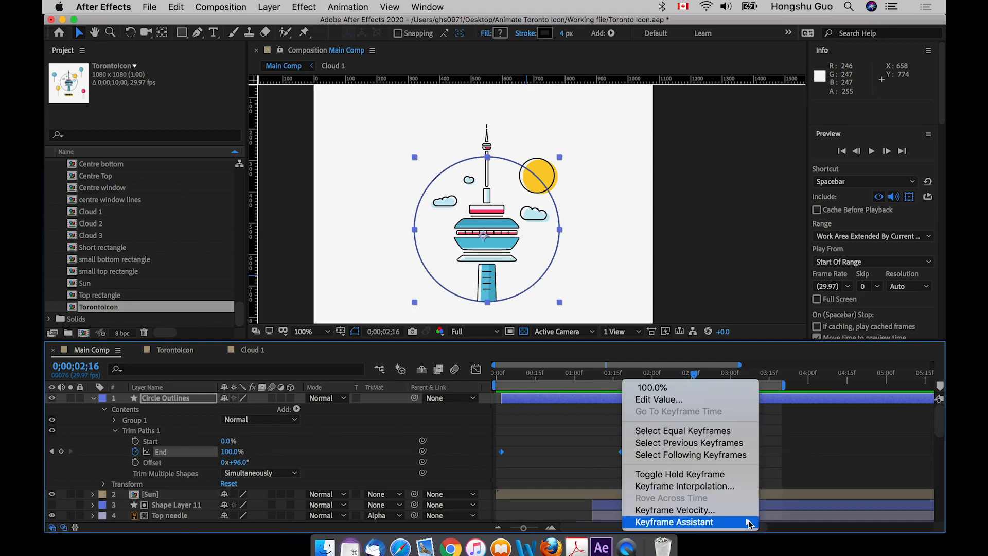
{"action": "left_click", "coordinate": [821, 452]}
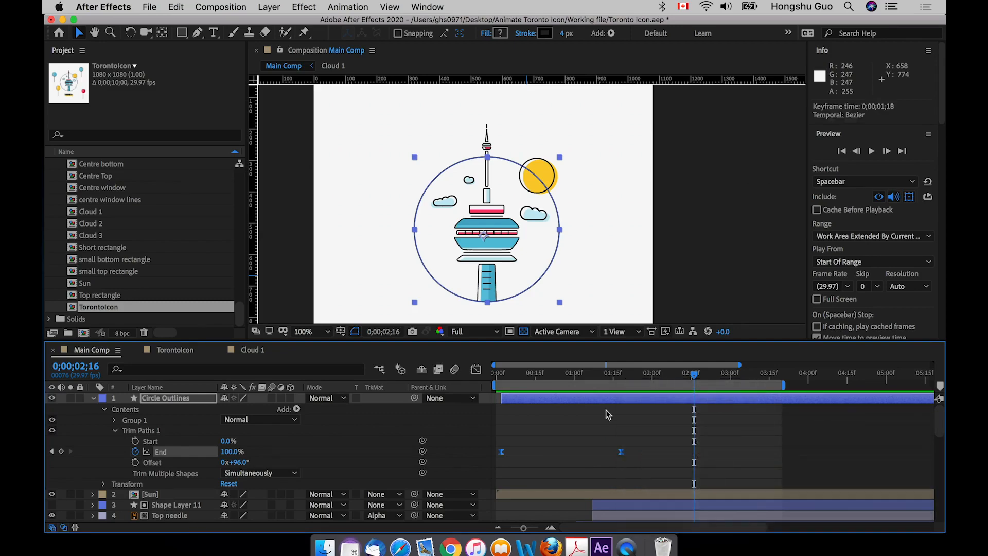
Step: Play the composition from the first frame to review the eased circle outline, and save the project
{"action": "left_click", "coordinate": [504, 381]}
{"action": "key", "text": "space"}
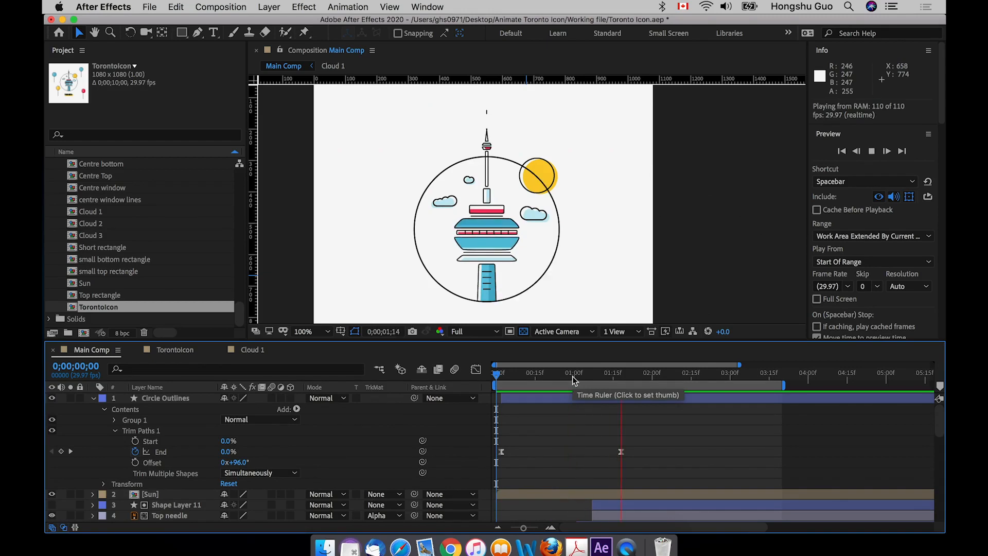
{"action": "key", "text": "space"}
{"action": "key", "text": "super+s"}
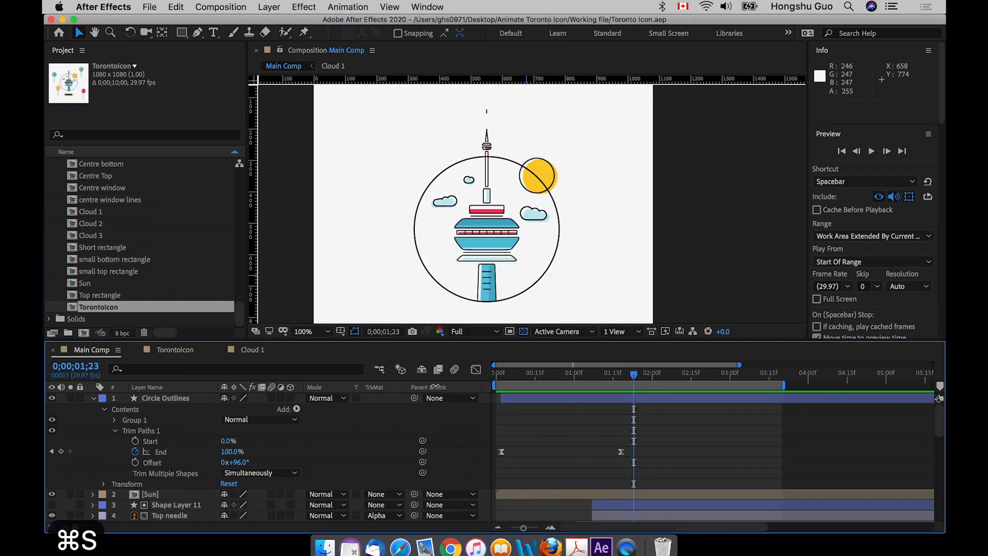
Step: Collapse the Circle Outlines layer and shift the Sun layer later so it starts at 0;00;00;02
{"action": "left_click", "coordinate": [175, 399]}
{"action": "left_click", "coordinate": [92, 398]}
{"action": "left_click_drag", "start_coordinate": [515, 407], "coordinate": [520, 407]}
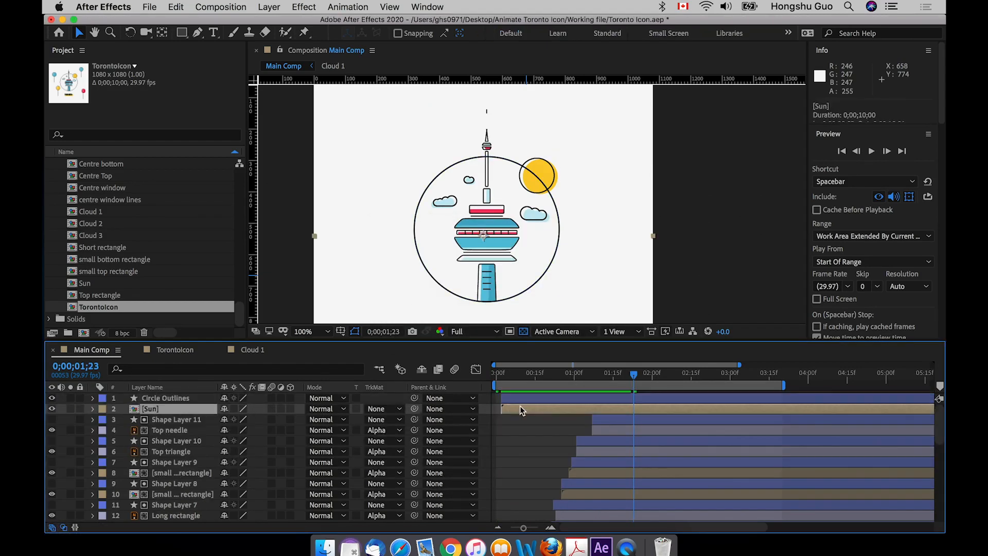
Step: Identify the Sun layer by toggling its visibility, and move its anchor point to the sun's centre (712, 354) with the Pan Behind tool
{"action": "left_click", "coordinate": [52, 409]}
{"action": "left_click", "coordinate": [52, 409]}
{"action": "left_click", "coordinate": [52, 409]}
{"action": "left_click", "coordinate": [52, 409]}
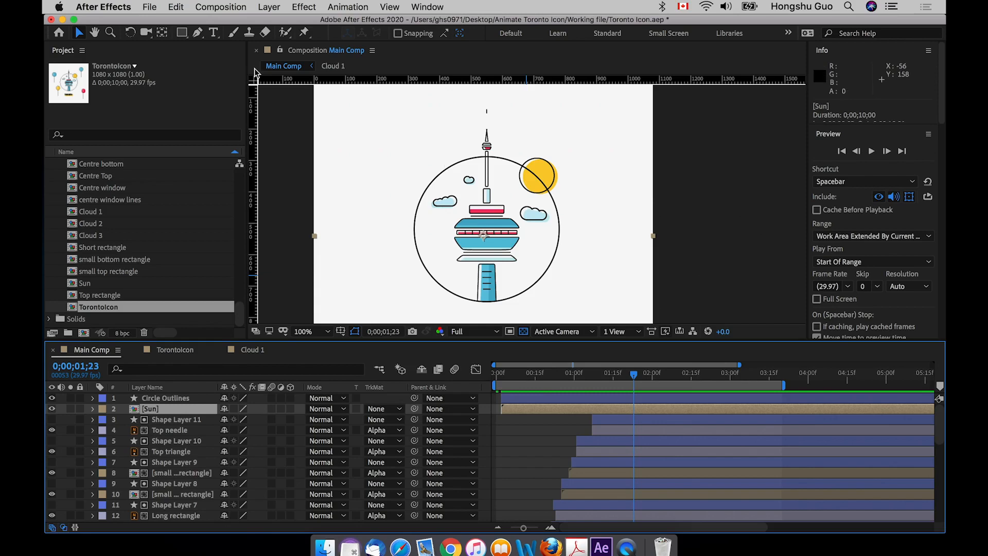
{"action": "left_click", "coordinate": [162, 32]}
{"action": "left_click_drag", "start_coordinate": [506, 215], "coordinate": [539, 178]}
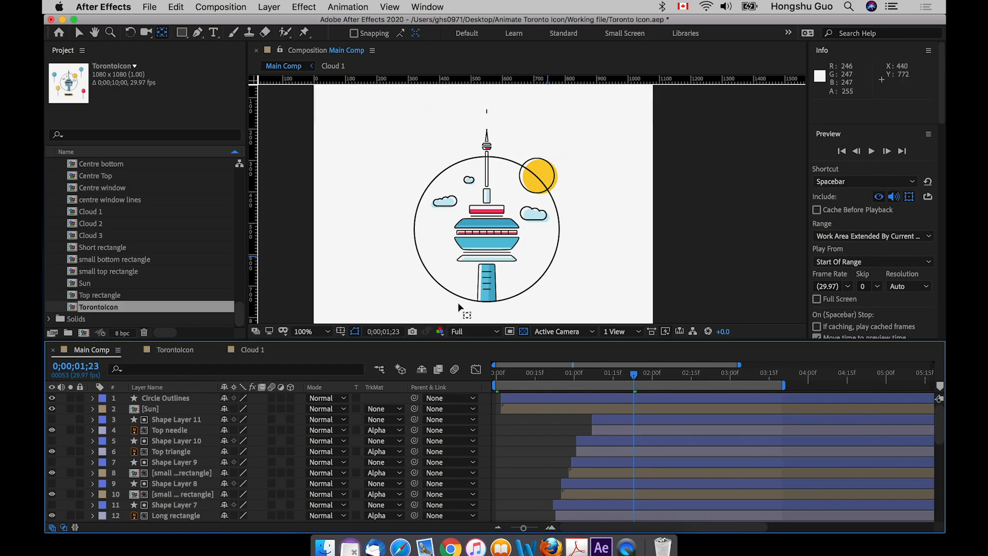
Step: With the Pen tool, trace a curved clockwise path along the circle outline on a new shape layer, starting and ending at the tower's base
{"action": "left_click", "coordinate": [196, 33]}
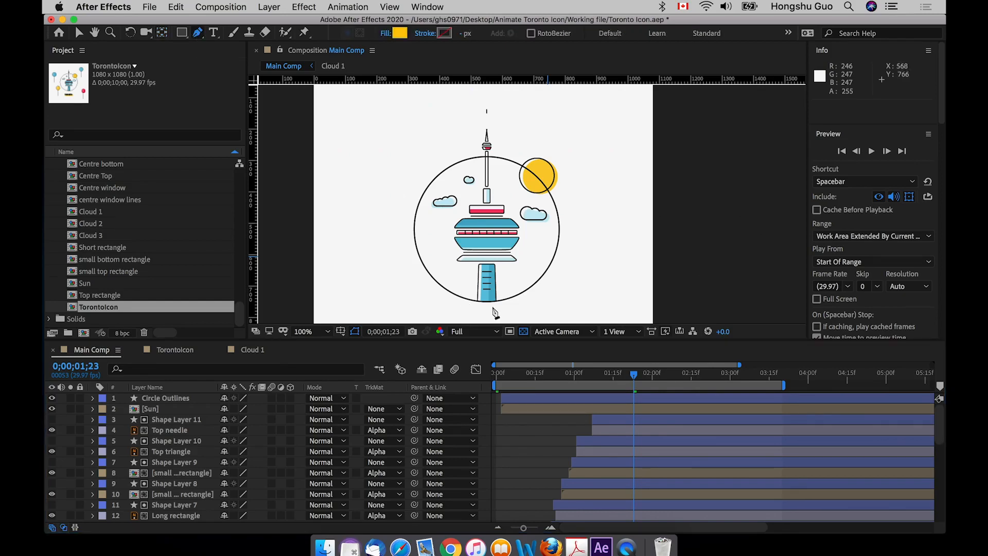
{"action": "left_click_drag", "start_coordinate": [489, 302], "coordinate": [466, 301]}
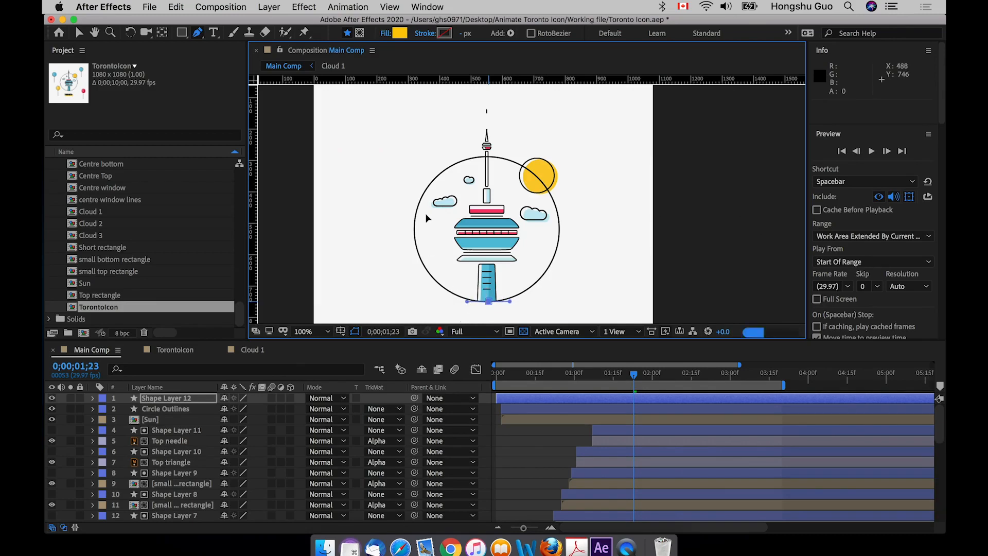
{"action": "left_click_drag", "start_coordinate": [413, 230], "coordinate": [412, 174]}
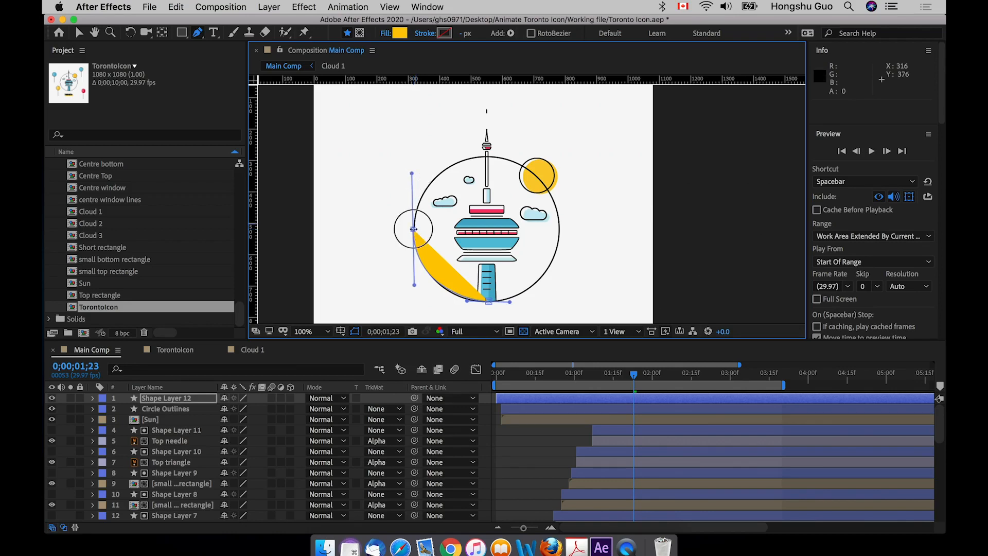
{"action": "left_click_drag", "start_coordinate": [413, 229], "coordinate": [415, 229]}
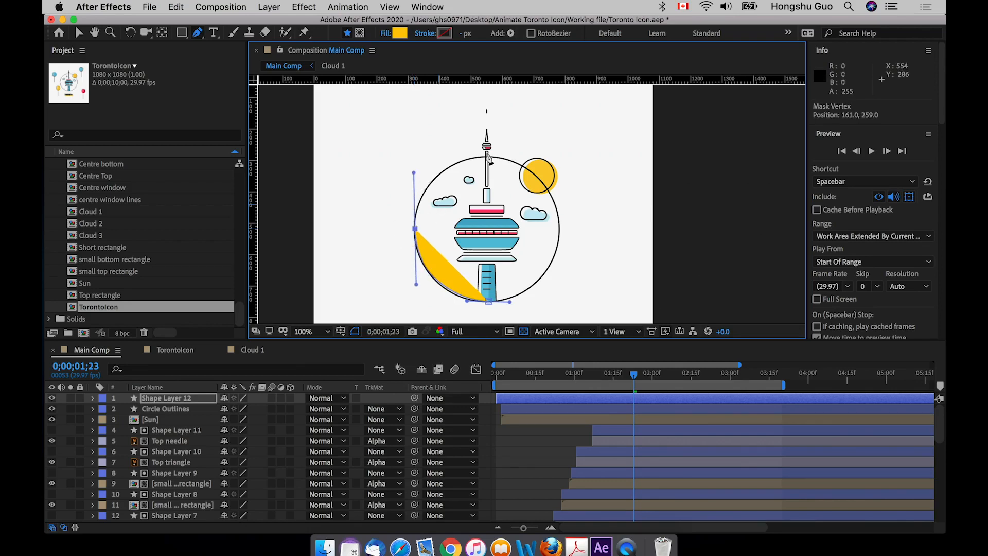
{"action": "left_click_drag", "start_coordinate": [486, 154], "coordinate": [502, 155]}
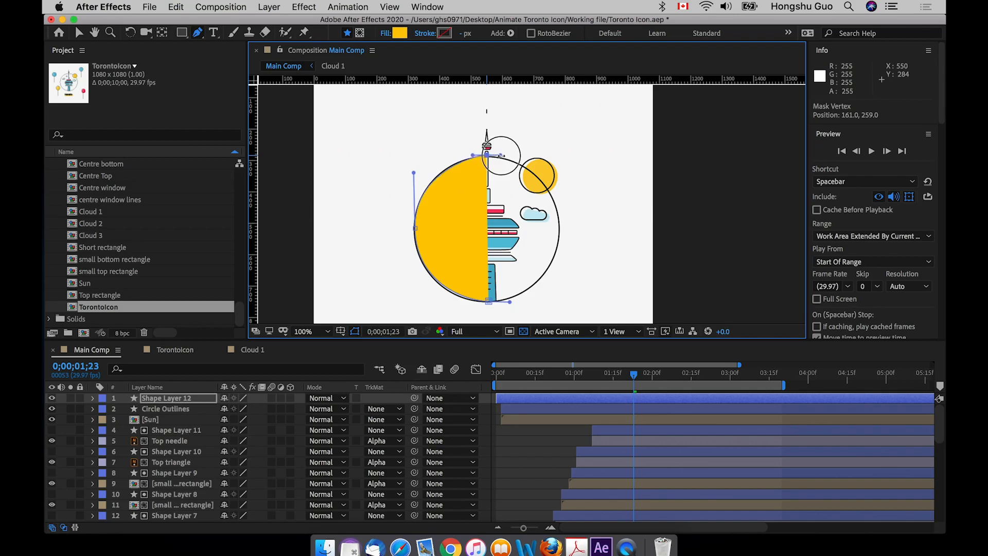
{"action": "left_click_drag", "start_coordinate": [559, 225], "coordinate": [556, 281]}
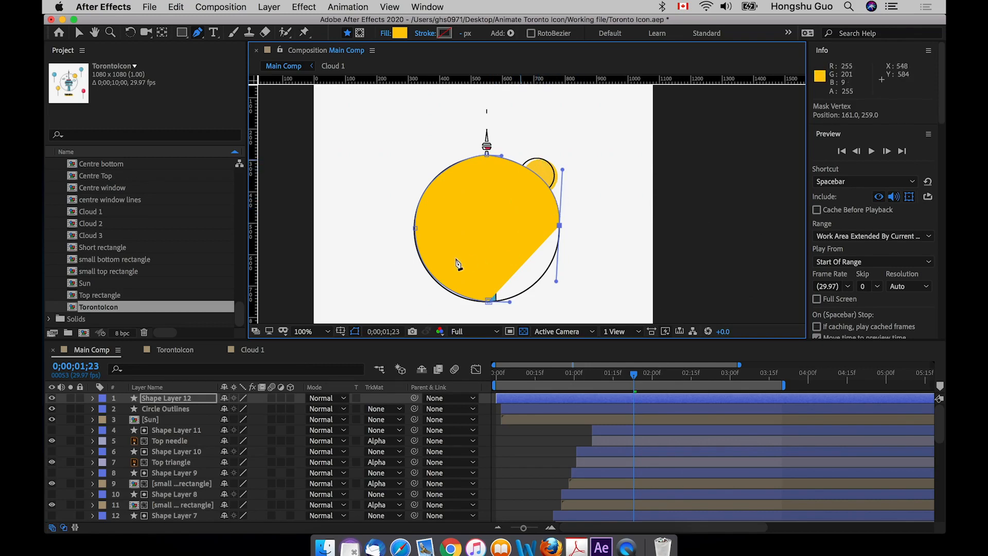
{"action": "left_click_drag", "start_coordinate": [488, 309], "coordinate": [465, 310]}
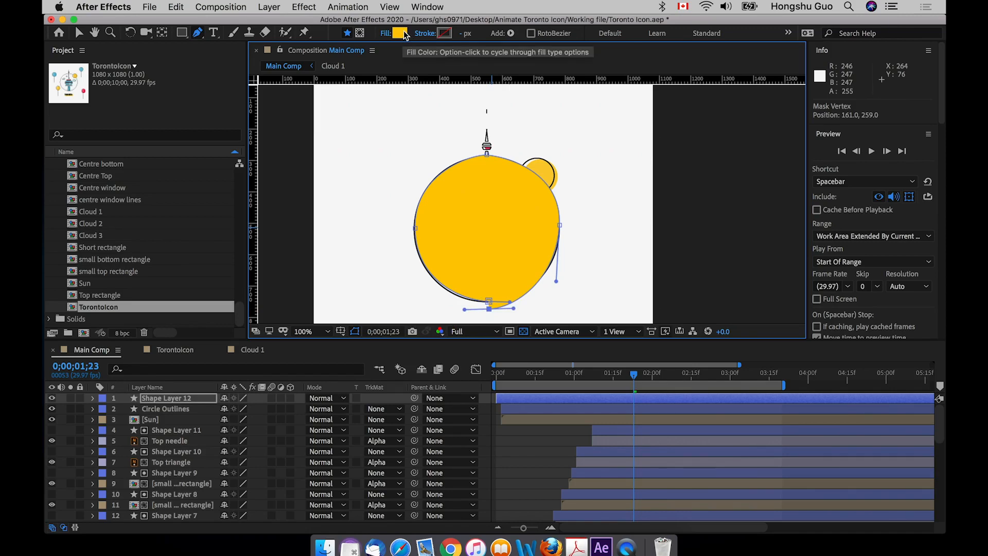
Step: Set the fill of the traced circular shape to None
{"action": "left_click", "coordinate": [403, 34], "text": "alt"}
{"action": "left_click", "coordinate": [404, 34], "text": "alt"}
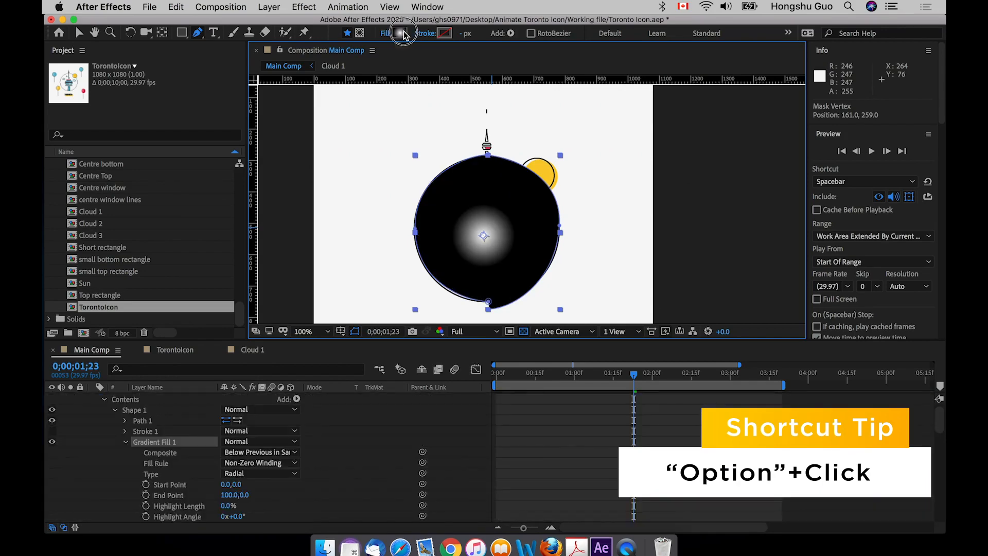
{"action": "left_click", "coordinate": [404, 34], "text": "alt"}
{"action": "left_click", "coordinate": [136, 412]}
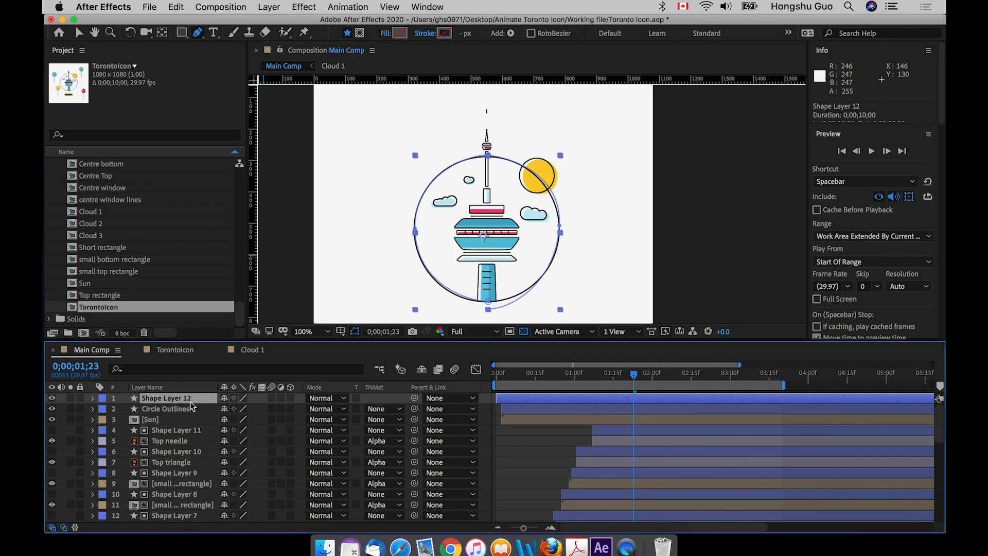
Step: Add a Path keyframe to Path 1 of Shape Layer 12 at 0;00;01;23 and copy it
{"action": "left_click", "coordinate": [92, 398]}
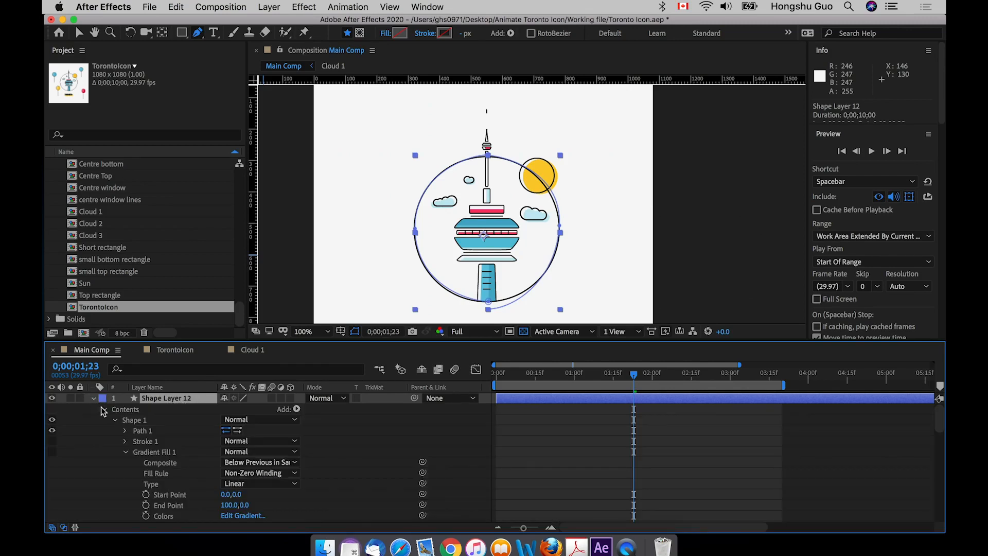
{"action": "left_click", "coordinate": [126, 431]}
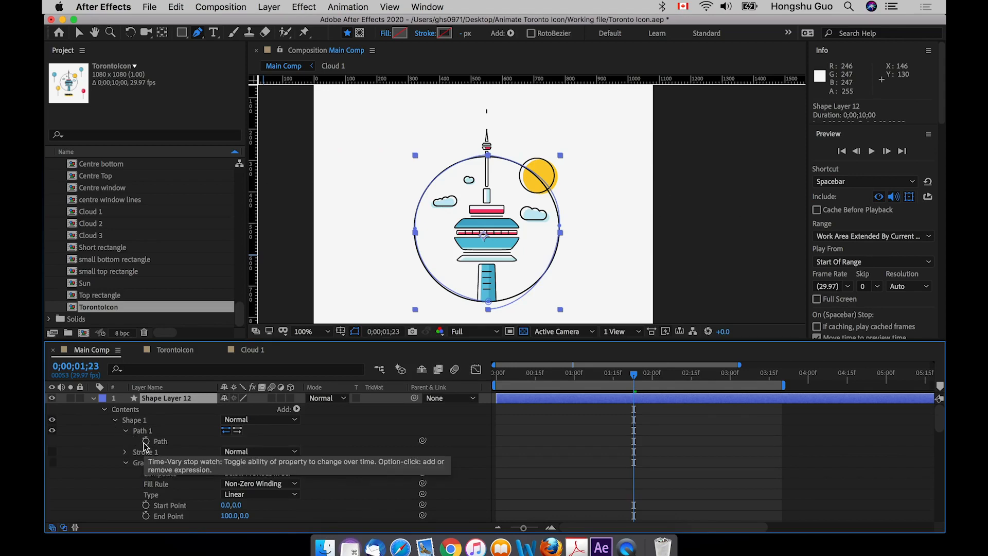
{"action": "left_click", "coordinate": [146, 441]}
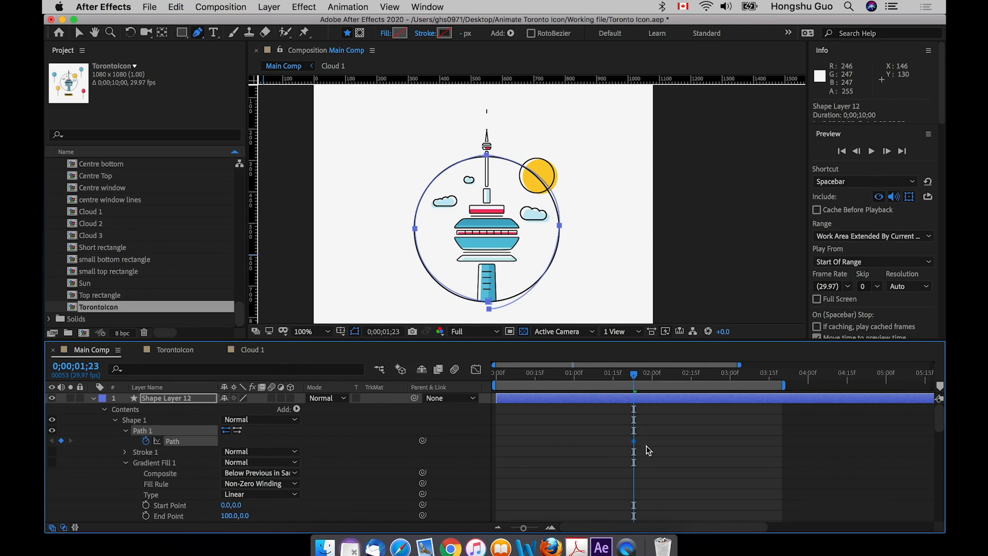
{"action": "left_click_drag", "start_coordinate": [661, 434], "coordinate": [598, 451]}
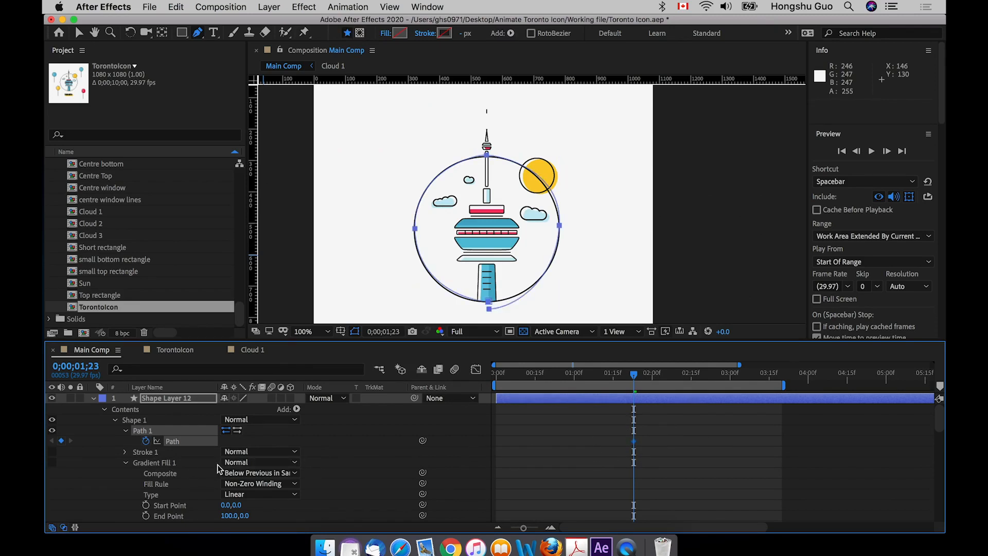
{"action": "key", "text": "super+c"}
Step: Paste the copied path keyframe into the Sun layer's Position property at 0;00;01;23
{"action": "left_click", "coordinate": [94, 399]}
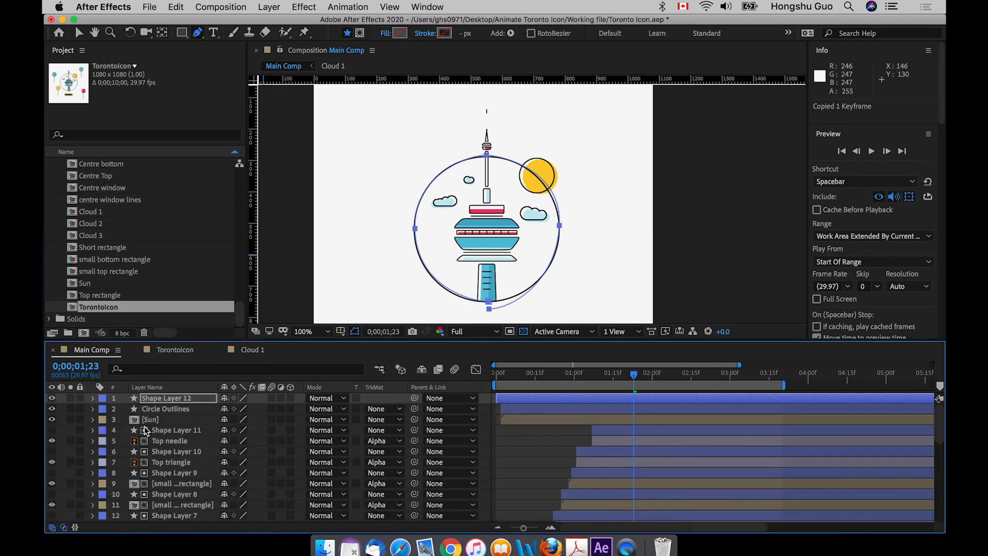
{"action": "left_click", "coordinate": [153, 420]}
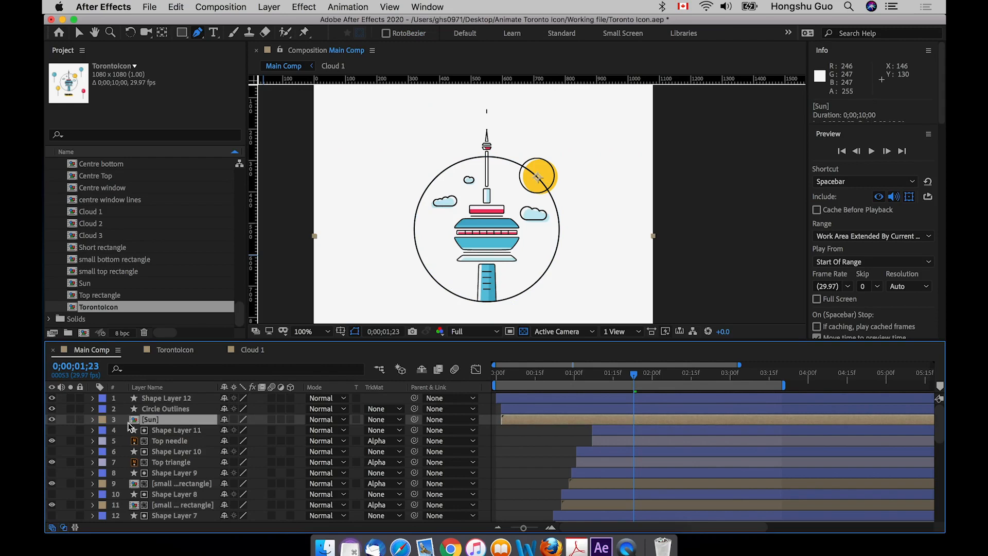
{"action": "left_click", "coordinate": [93, 420]}
{"action": "left_click", "coordinate": [104, 431]}
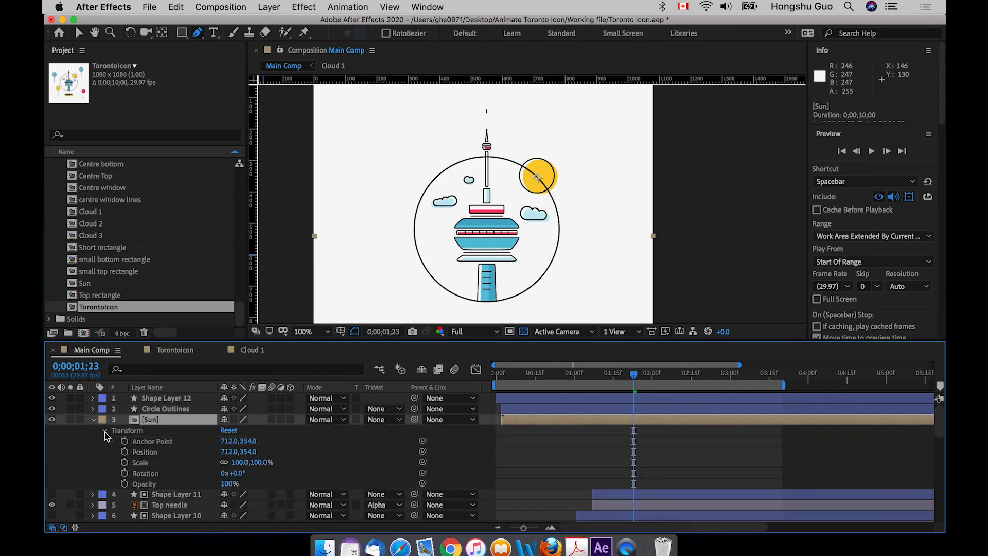
{"action": "left_click", "coordinate": [157, 455]}
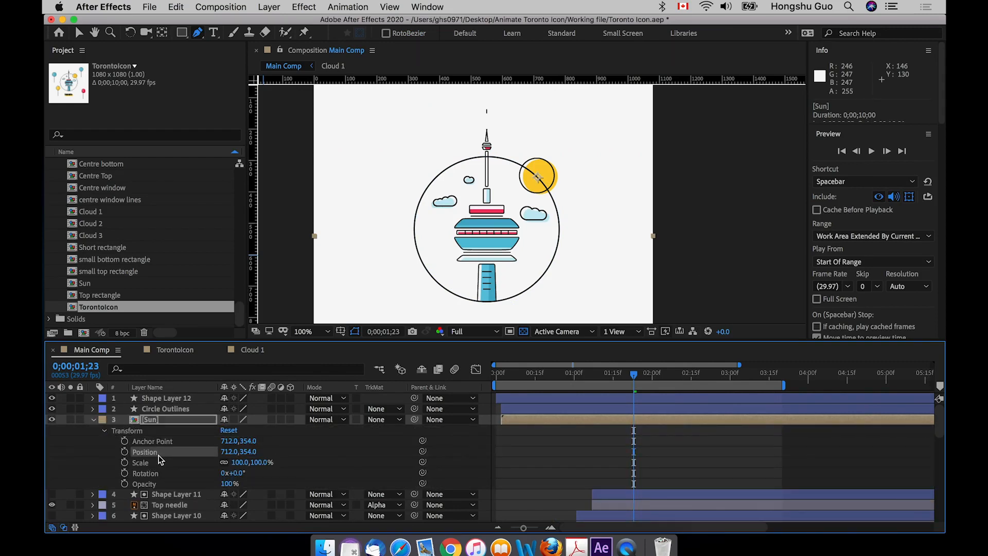
{"action": "key", "text": "super+v"}
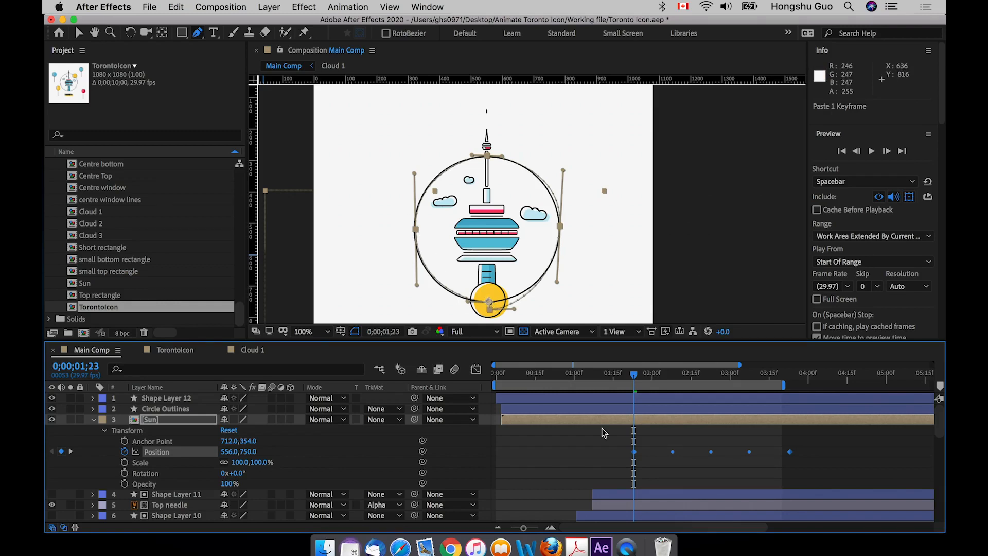
Step: Scrub the timeline to check the sun's motion, and hide the traced path layer, Shape Layer 12
{"action": "mouse_move", "coordinate": [639, 377]}
{"action": "left_mouse_down"}
{"action": "mouse_move", "coordinate": [784, 381]}
{"action": "mouse_move", "coordinate": [634, 386]}
{"action": "left_mouse_up"}
{"action": "left_click", "coordinate": [164, 398]}
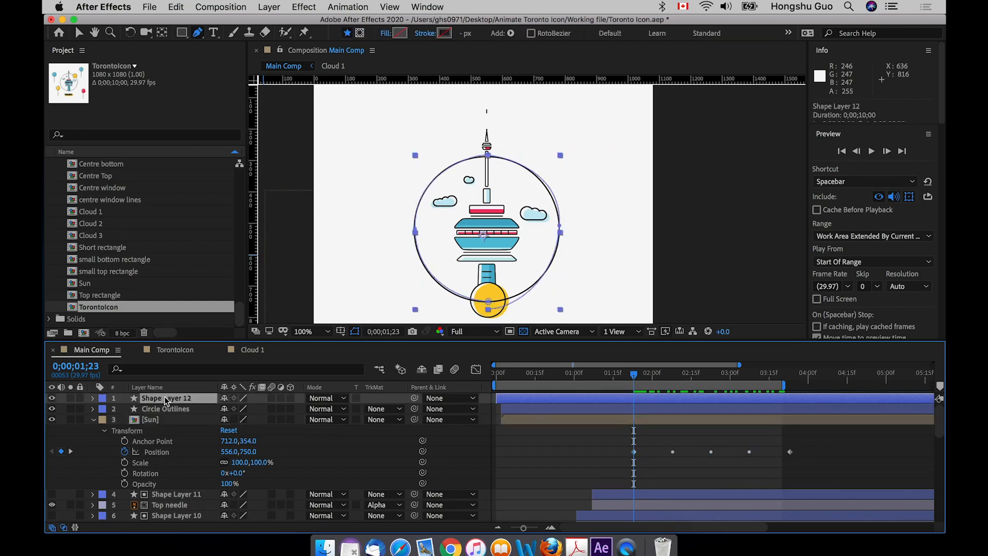
{"action": "left_click", "coordinate": [52, 398]}
Step: Shift the Sun's Position keyframes earlier so they start at 0;00;00;09, and move the Sun layer to the top of the layer stack
{"action": "left_click", "coordinate": [177, 416]}
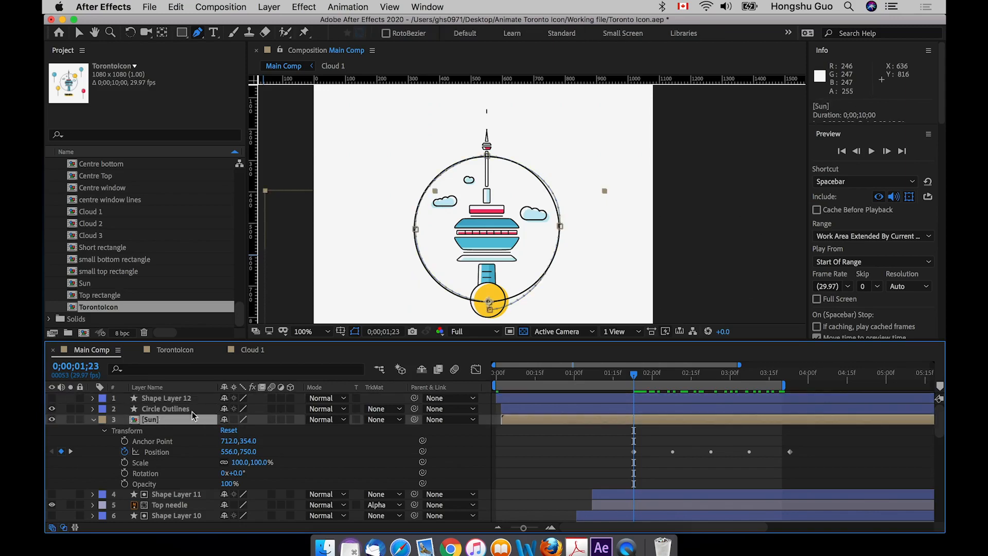
{"action": "left_click", "coordinate": [597, 374]}
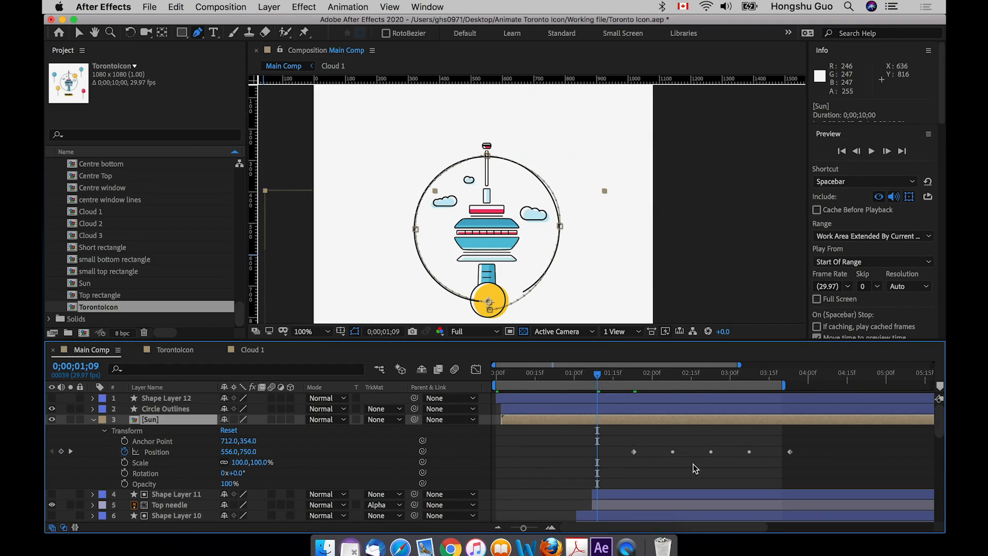
{"action": "left_click_drag", "start_coordinate": [618, 437], "coordinate": [756, 457]}
{"action": "left_click_drag", "start_coordinate": [597, 373], "coordinate": [530, 379]}
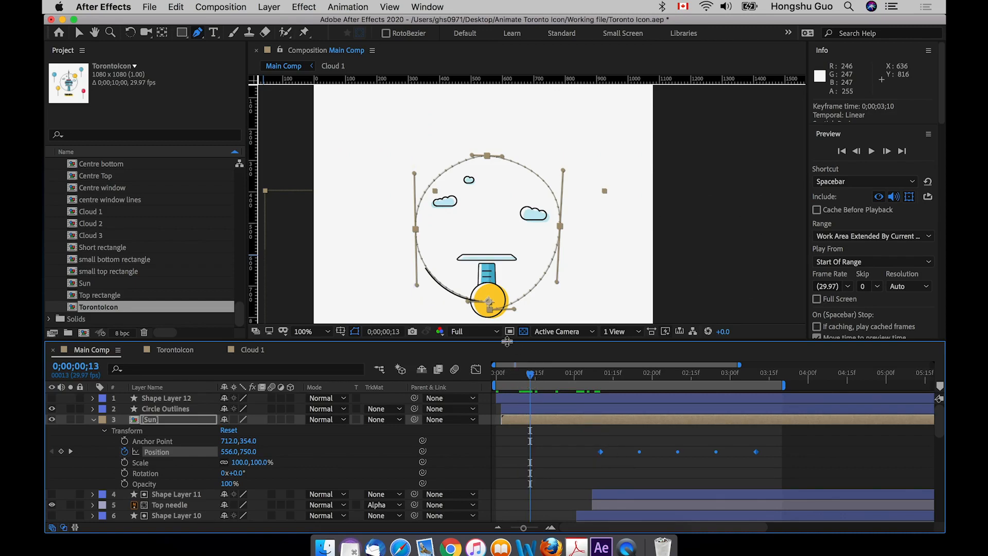
{"action": "left_click_drag", "start_coordinate": [588, 439], "coordinate": [817, 473]}
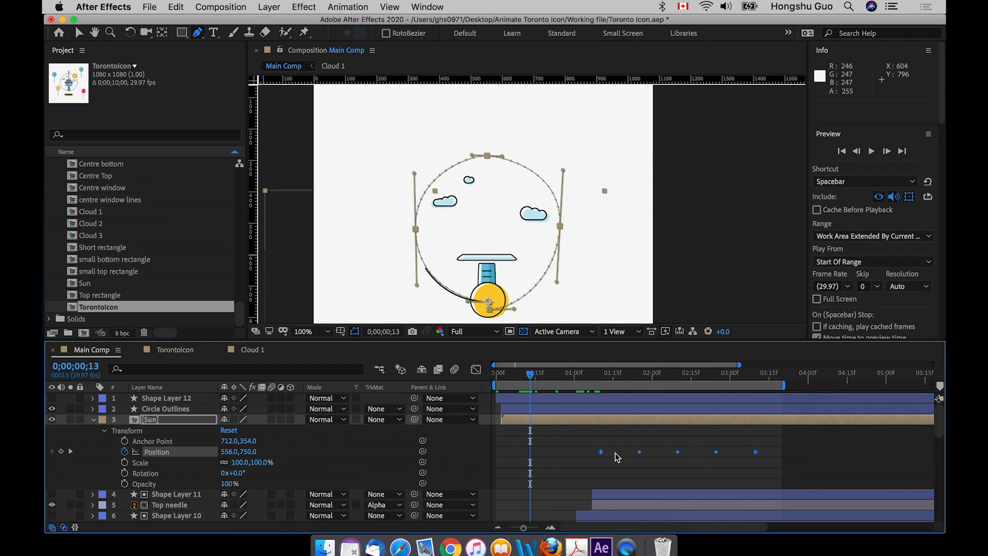
{"action": "left_click_drag", "start_coordinate": [600, 452], "coordinate": [519, 452]}
{"action": "left_click_drag", "start_coordinate": [499, 378], "coordinate": [517, 377]}
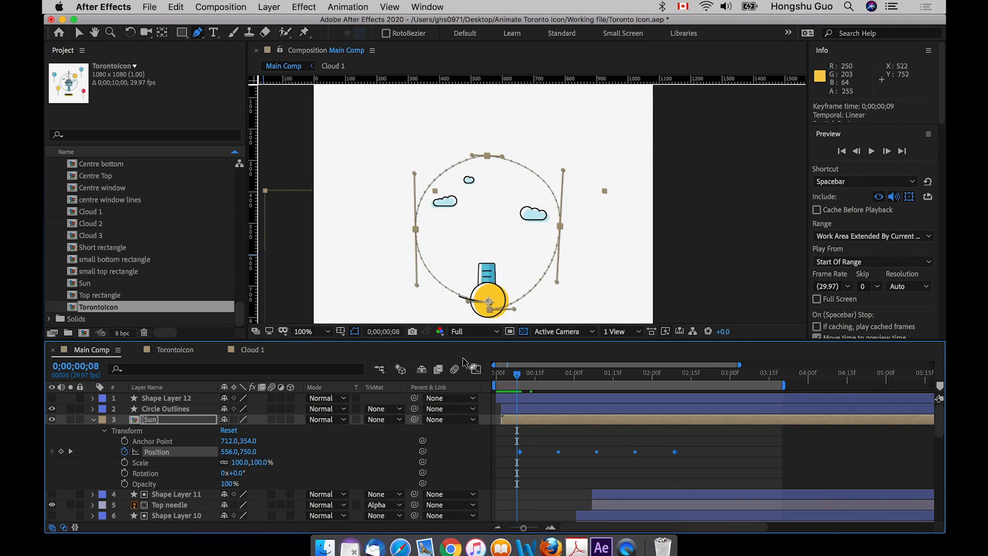
{"action": "left_click_drag", "start_coordinate": [150, 420], "coordinate": [165, 399]}
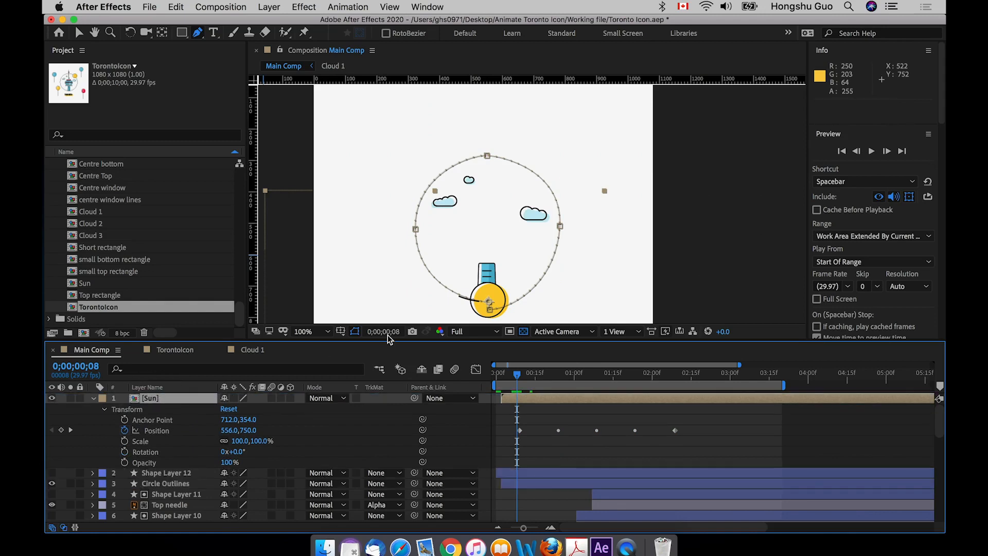
Step: Turn off Rove Across Time for the Sun layer's Position keyframes
{"action": "left_click", "coordinate": [541, 415]}
{"action": "left_click_drag", "start_coordinate": [512, 370], "coordinate": [619, 375]}
{"action": "mouse_move", "coordinate": [693, 421]}
{"action": "left_mouse_down"}
{"action": "mouse_move", "coordinate": [503, 438]}
{"action": "mouse_move", "coordinate": [512, 434]}
{"action": "left_mouse_up"}
{"action": "right_click", "coordinate": [676, 432]}
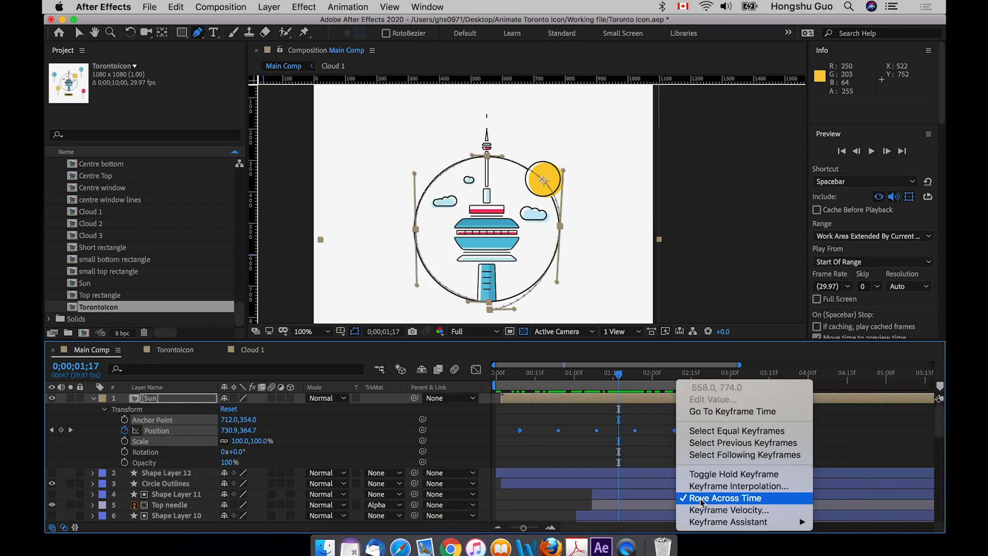
{"action": "left_click", "coordinate": [702, 498]}
Step: Add a Position keyframe to the Sun at 0;00;01;18 and delete the two Position keyframes that follow it
{"action": "mouse_move", "coordinate": [618, 374]}
{"action": "left_mouse_down"}
{"action": "mouse_move", "coordinate": [561, 374]}
{"action": "mouse_move", "coordinate": [622, 379]}
{"action": "left_mouse_up"}
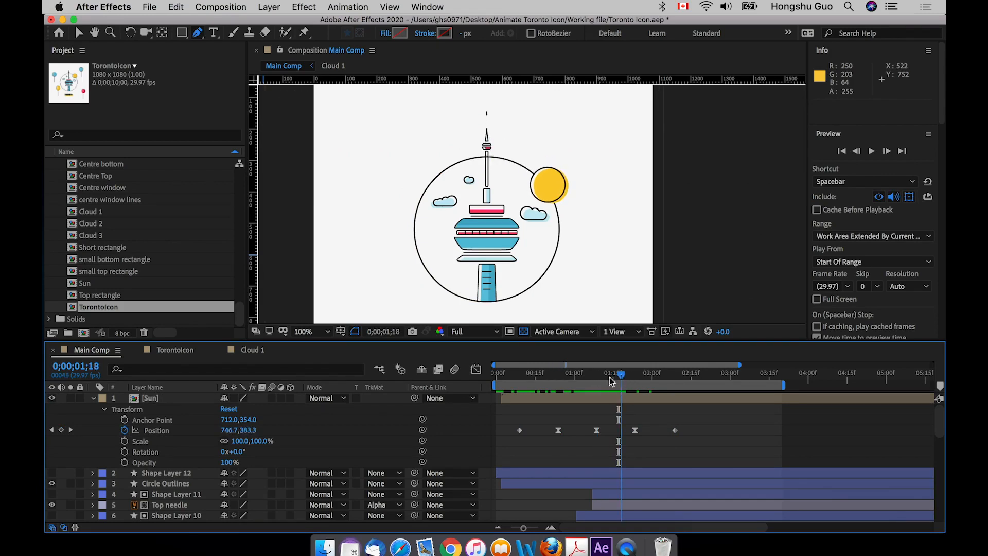
{"action": "left_click", "coordinate": [61, 429]}
{"action": "left_click_drag", "start_coordinate": [703, 424], "coordinate": [628, 439]}
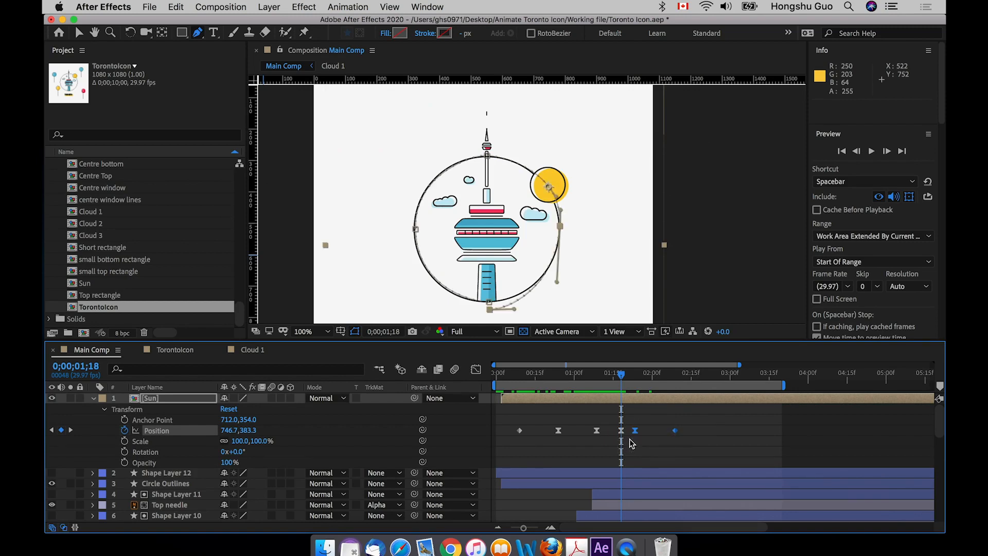
{"action": "key", "text": "BackSpace"}
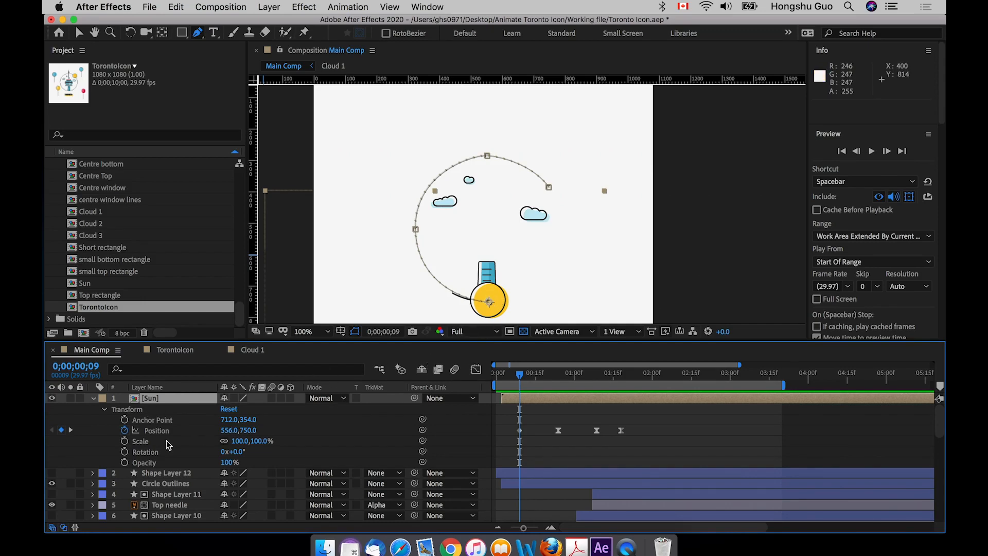
Step: Animate the Sun's Opacity from 0% at 0;00;00;09 to 100% at 0;00;00;15
{"action": "left_click", "coordinate": [144, 464]}
{"action": "left_click", "coordinate": [124, 462]}
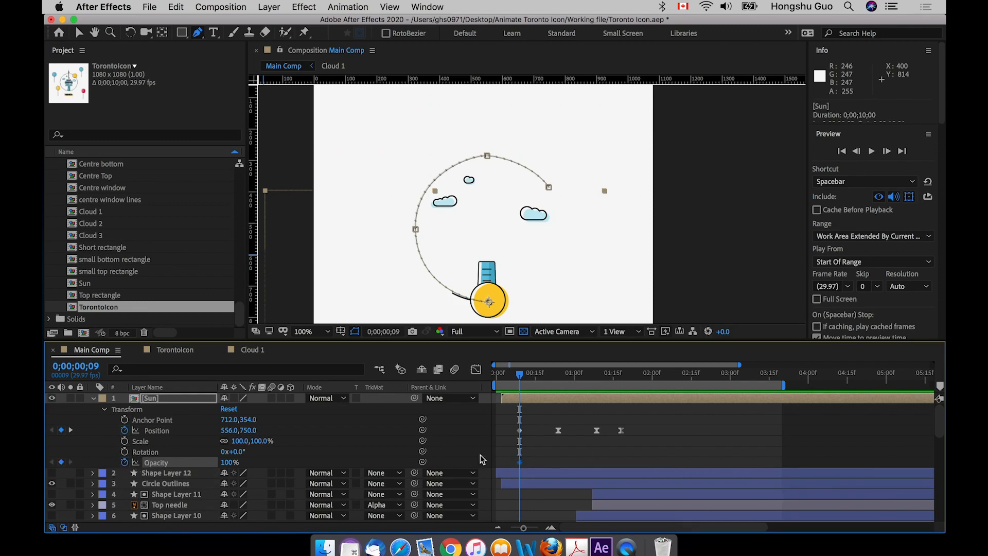
{"action": "left_click_drag", "start_coordinate": [223, 462], "coordinate": [103, 462]}
{"action": "left_click_drag", "start_coordinate": [223, 466], "coordinate": [199, 464]}
{"action": "left_click", "coordinate": [551, 454]}
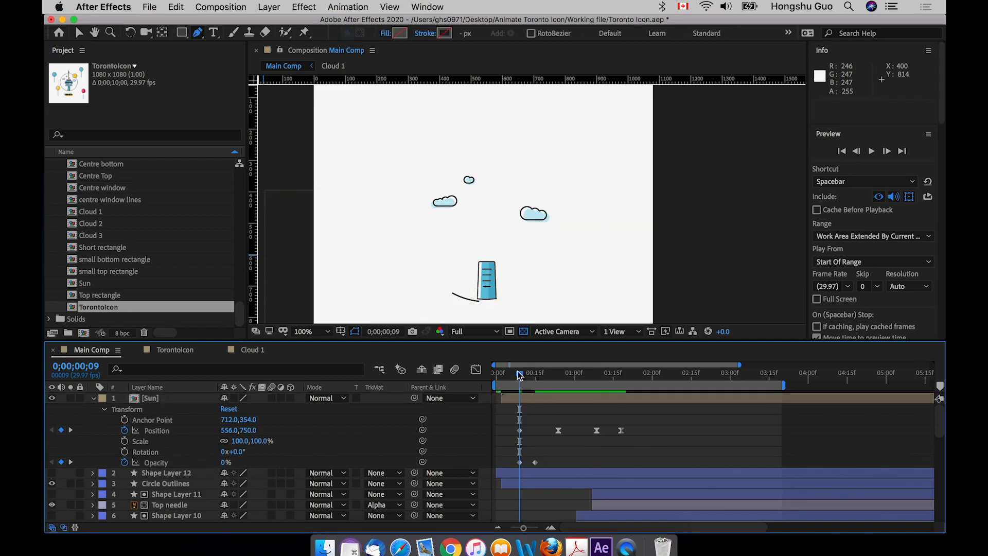
Step: Scrub through the Sun's fade-in and shorten it by moving the second Opacity keyframe to 0;00;00;12
{"action": "left_click", "coordinate": [519, 375]}
{"action": "left_click_drag", "start_coordinate": [519, 375], "coordinate": [517, 380]}
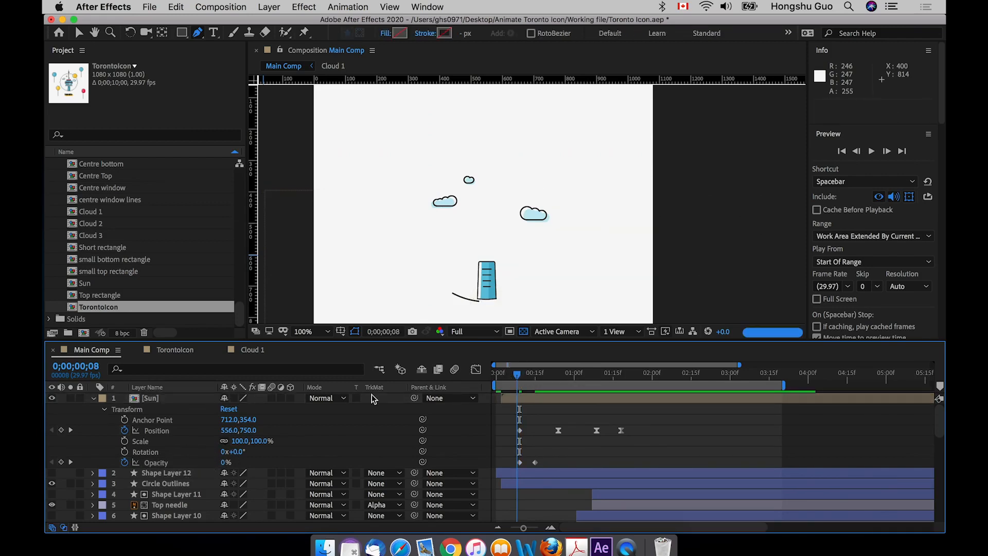
{"action": "left_click", "coordinate": [517, 380]}
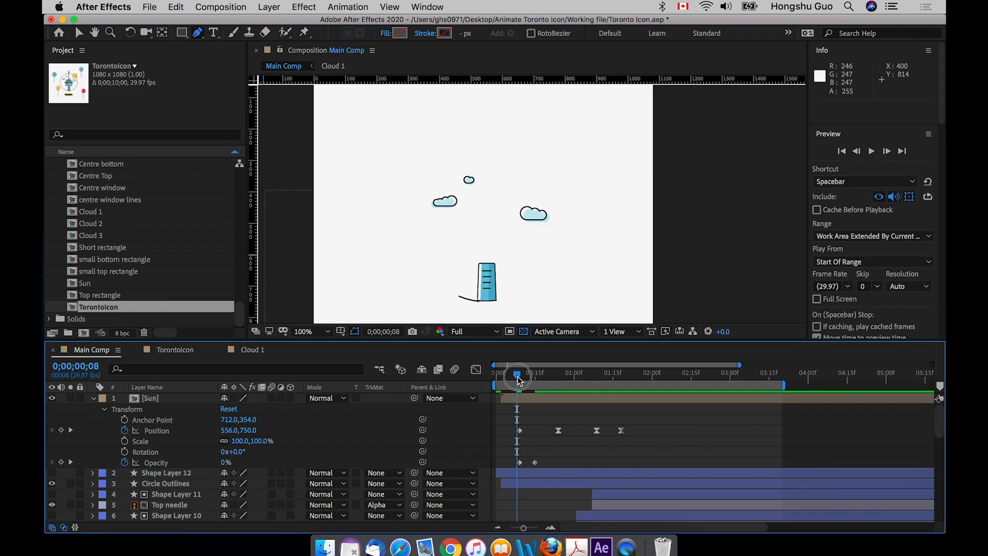
{"action": "mouse_move", "coordinate": [518, 379]}
{"action": "left_mouse_down"}
{"action": "mouse_move", "coordinate": [555, 379]}
{"action": "mouse_move", "coordinate": [537, 380]}
{"action": "left_mouse_up"}
{"action": "left_click_drag", "start_coordinate": [535, 463], "coordinate": [528, 464]}
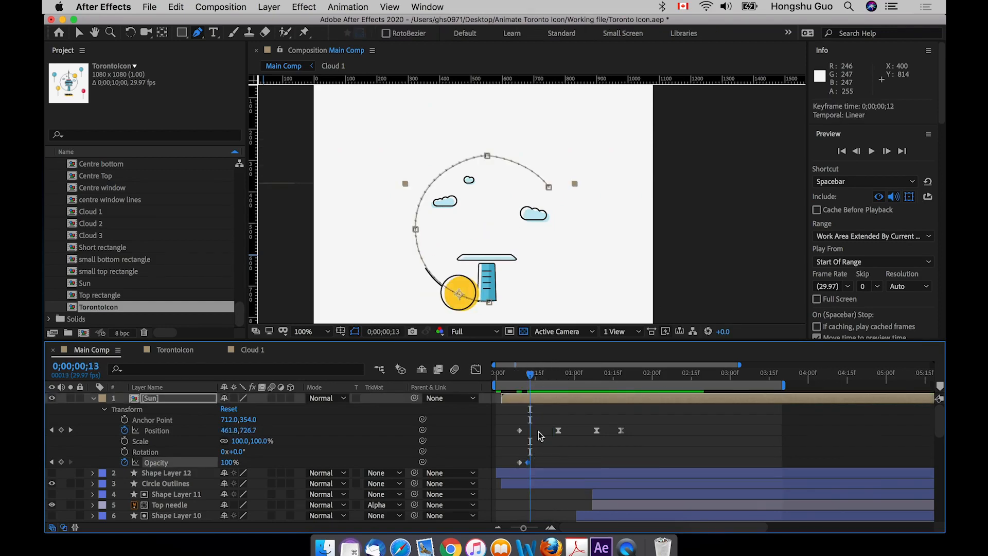
Step: Retime the Sun's last three Position keyframes to 0;00;00;20, 0;00;00;28 and 0;00;01;08, and play the animation back
{"action": "left_click_drag", "start_coordinate": [530, 373], "coordinate": [618, 377]}
{"action": "key", "text": "space"}
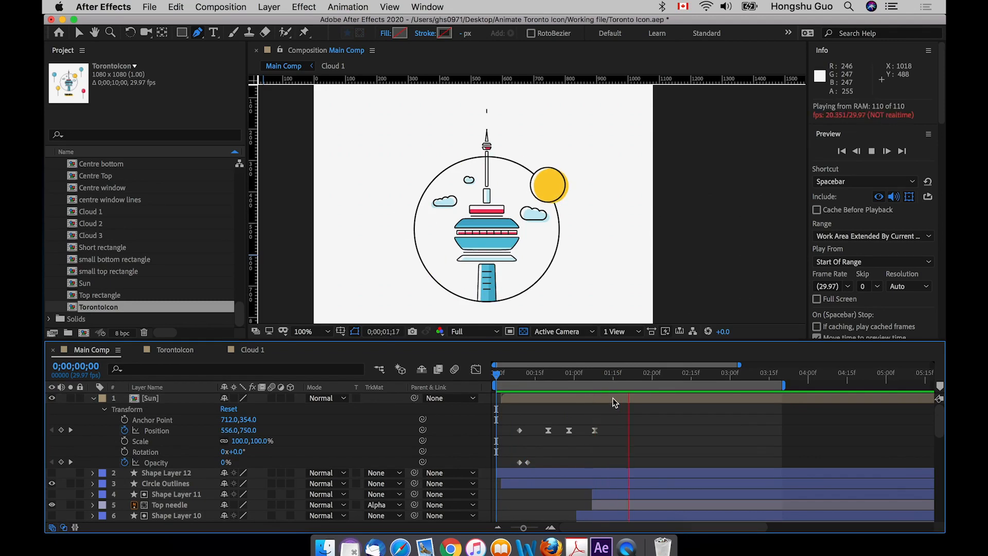
{"action": "left_click", "coordinate": [566, 375]}
{"action": "left_click_drag", "start_coordinate": [566, 375], "coordinate": [449, 384]}
{"action": "key", "text": "space"}
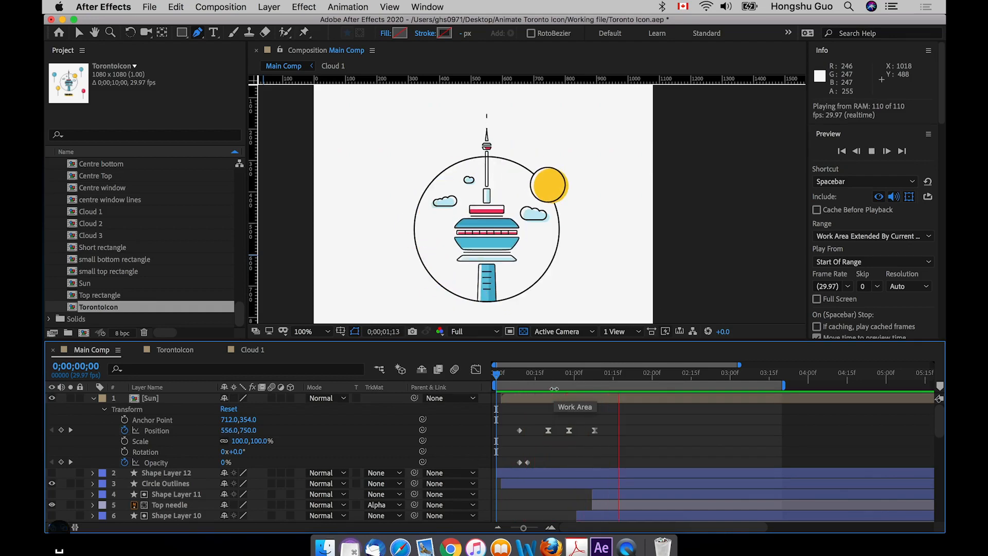
Step: Convert the Sun's Position keyframes at 0;00;00;20 and 0;00;00;28 to Auto Bezier interpolation
{"action": "left_click", "coordinate": [509, 374]}
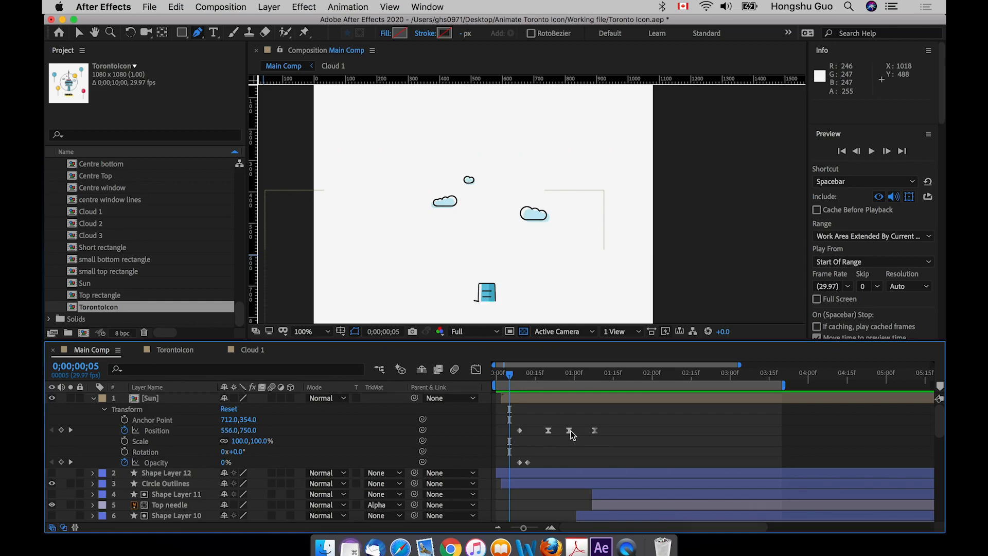
{"action": "left_click_drag", "start_coordinate": [535, 374], "coordinate": [548, 374]}
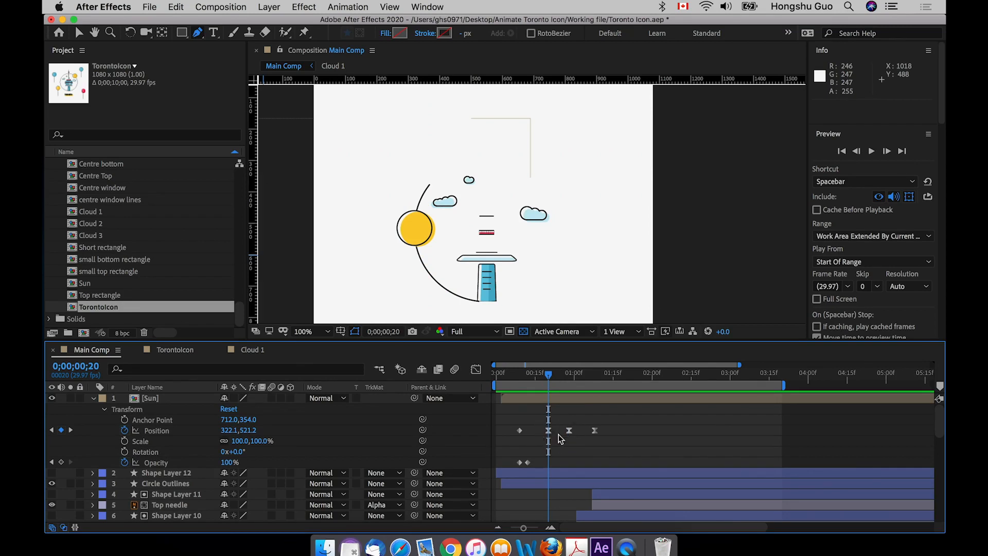
{"action": "left_click_drag", "start_coordinate": [522, 373], "coordinate": [548, 374]}
{"action": "left_click_drag", "start_coordinate": [543, 374], "coordinate": [545, 374]}
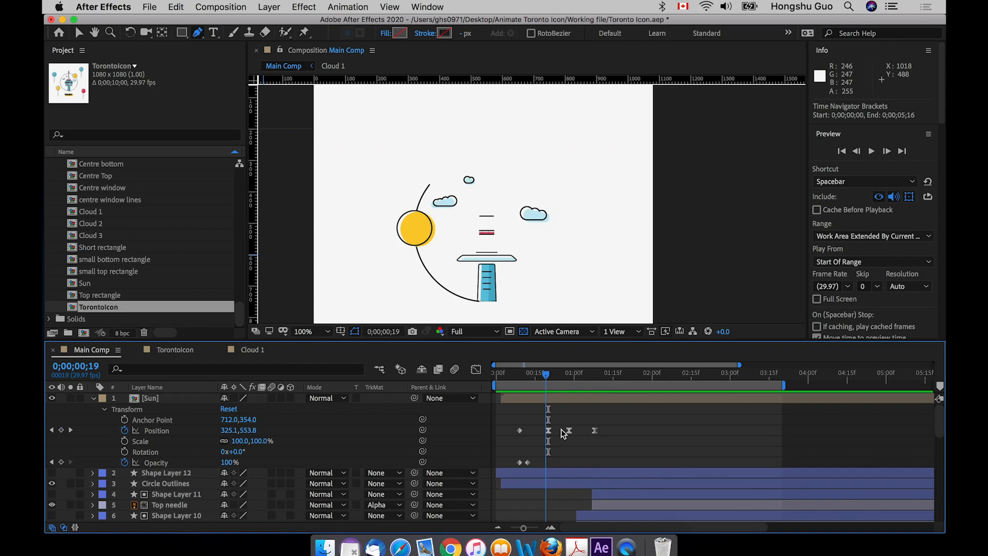
{"action": "left_click", "coordinate": [548, 430]}
{"action": "left_click", "coordinate": [549, 430]}
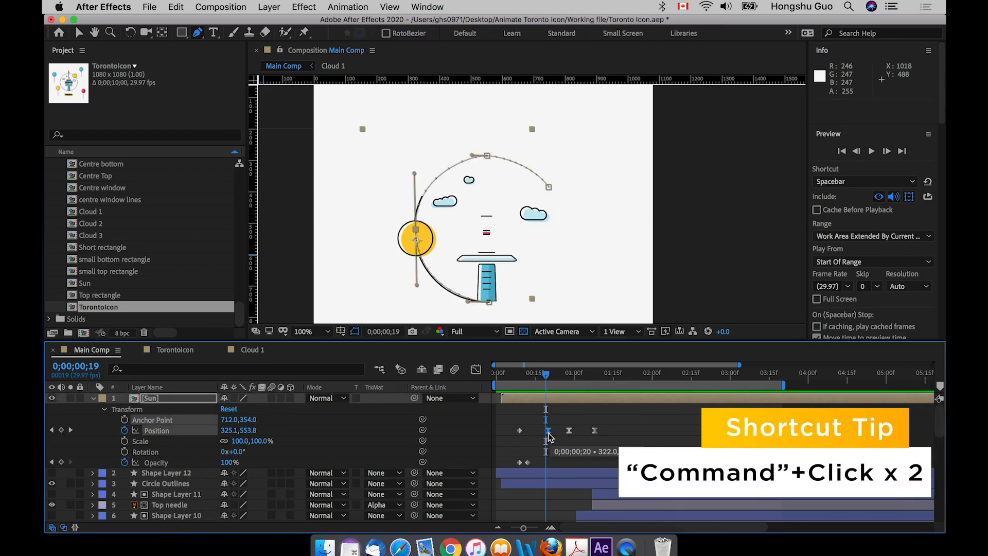
{"action": "left_click", "coordinate": [548, 430], "text": "super"}
{"action": "left_click", "coordinate": [548, 430], "text": "super"}
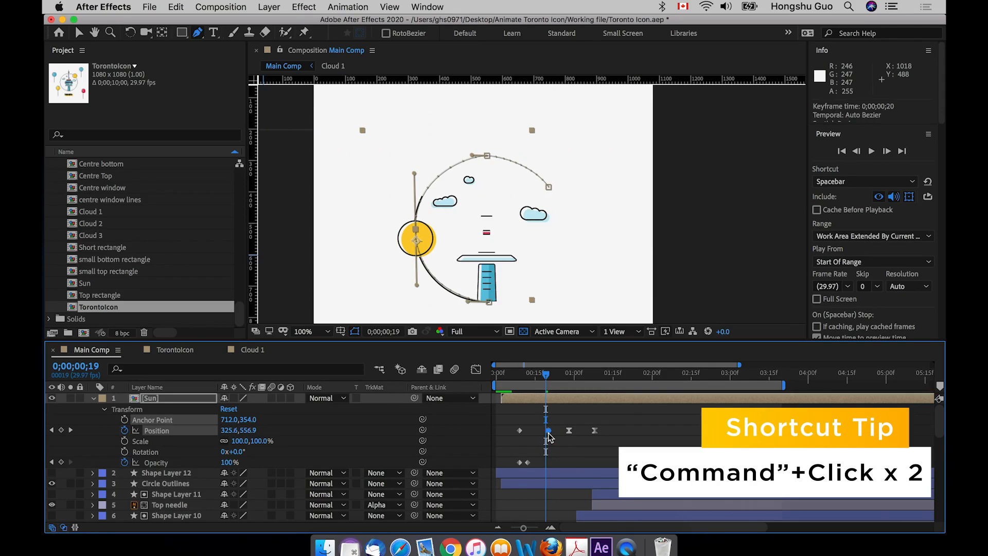
{"action": "left_click", "coordinate": [569, 373]}
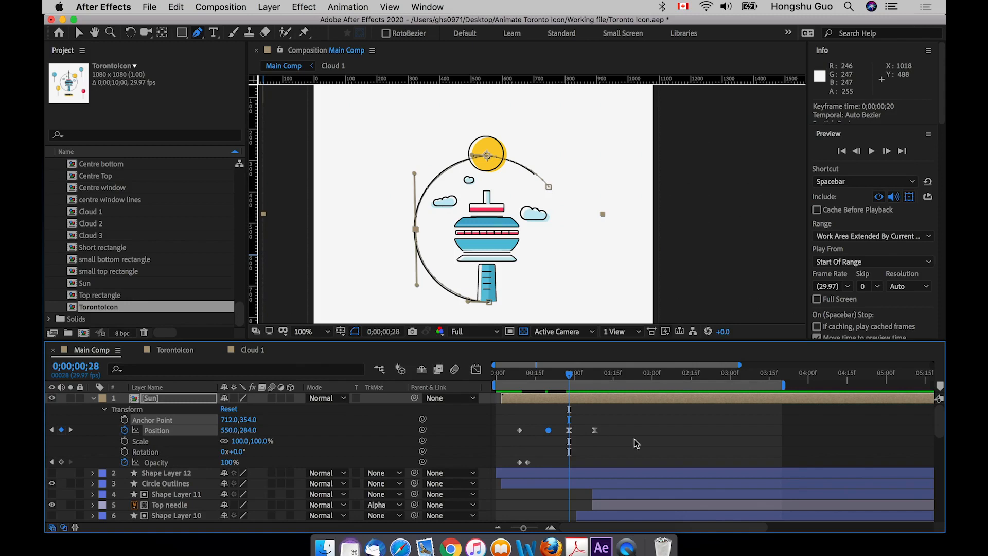
{"action": "left_click", "coordinate": [569, 431]}
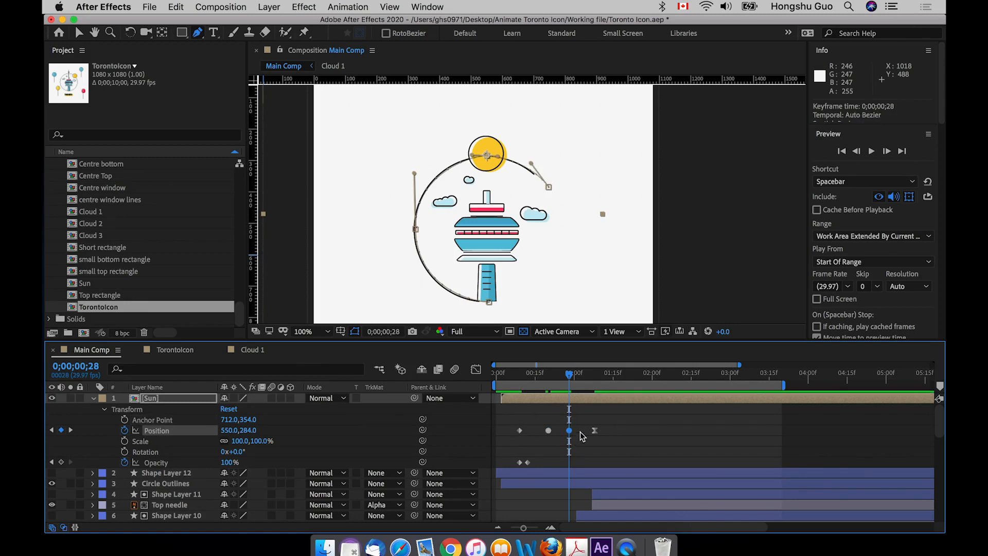
Step: Ease the Sun's first Position keyframe at 0;00;00;09 with the keyframe assistant and preview the animation from the start
{"action": "left_click", "coordinate": [519, 379]}
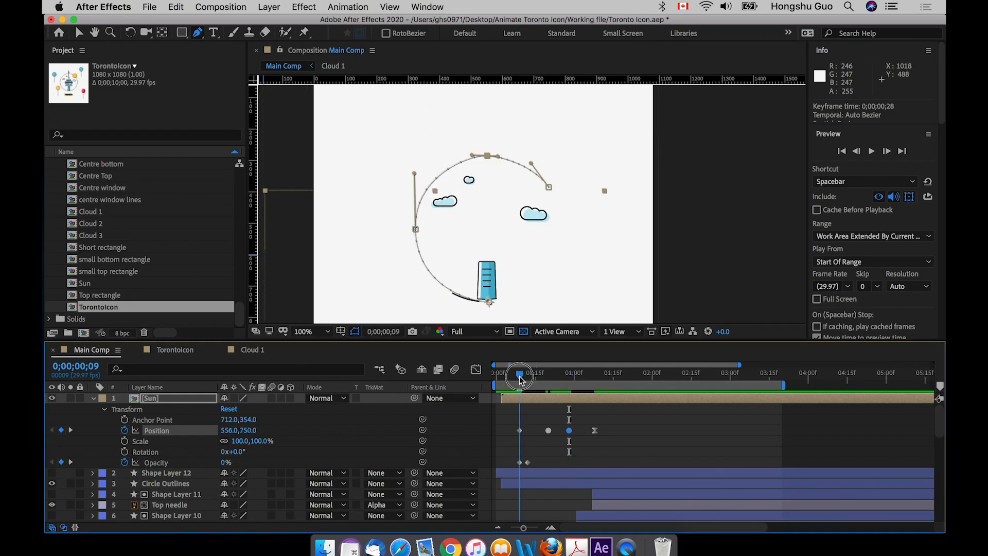
{"action": "left_click", "coordinate": [521, 431]}
{"action": "right_click", "coordinate": [522, 436]}
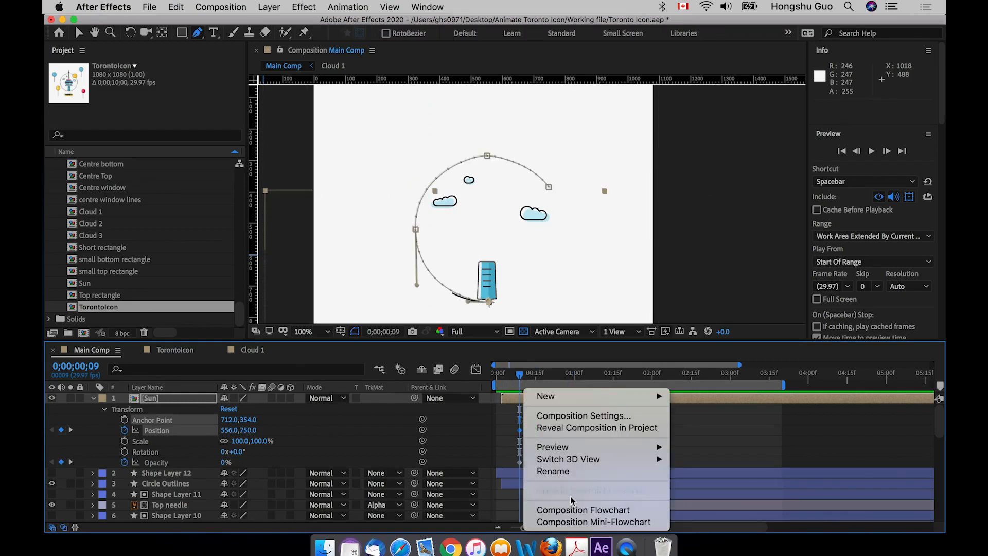
{"action": "right_click", "coordinate": [520, 432]}
{"action": "left_click", "coordinate": [520, 432]}
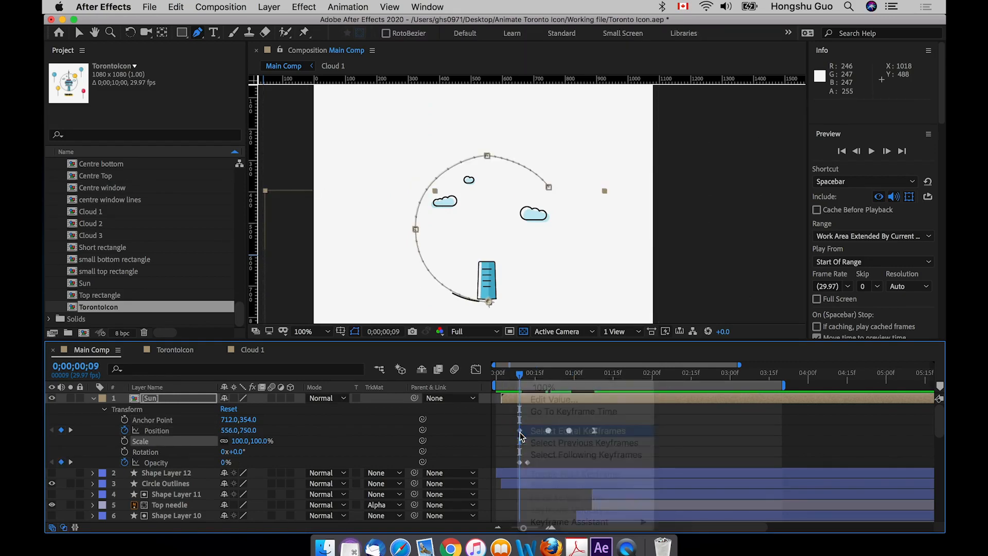
{"action": "left_click_drag", "start_coordinate": [516, 425], "coordinate": [522, 434]}
{"action": "right_click", "coordinate": [519, 431]}
{"action": "mouse_move", "coordinate": [572, 524]}
{"action": "left_click", "coordinate": [710, 451]}
{"action": "left_click", "coordinate": [659, 422]}
{"action": "left_click_drag", "start_coordinate": [511, 372], "coordinate": [496, 373]}
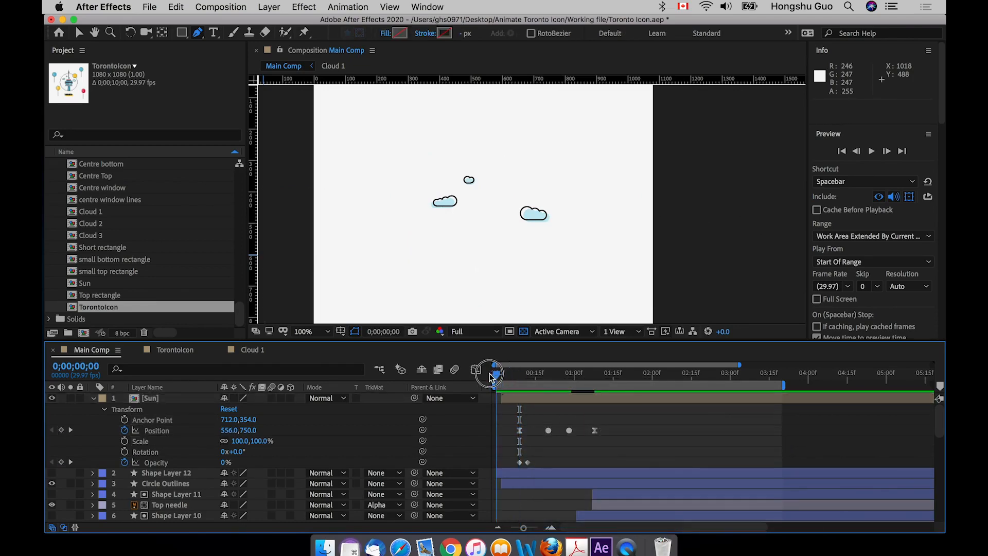
{"action": "key", "text": "space"}
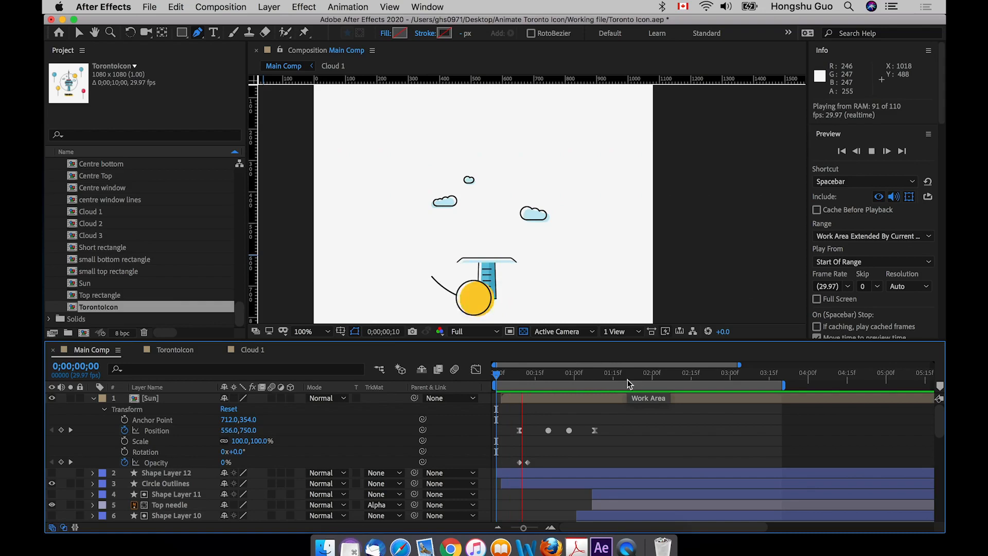
Step: Show the Sun's Position speed curve in the Graph Editor, fitted to the view
{"action": "left_click", "coordinate": [475, 369]}
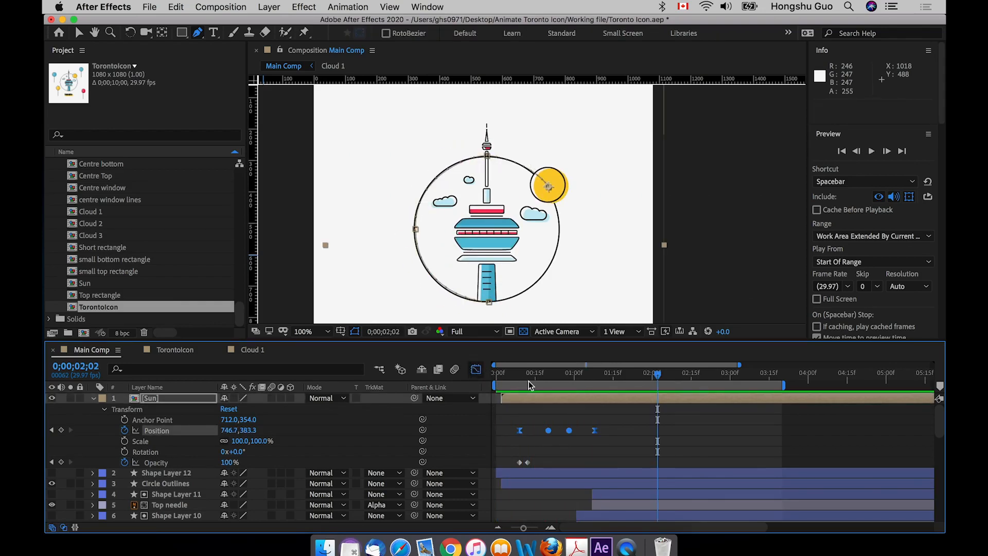
{"action": "left_click", "coordinate": [680, 515]}
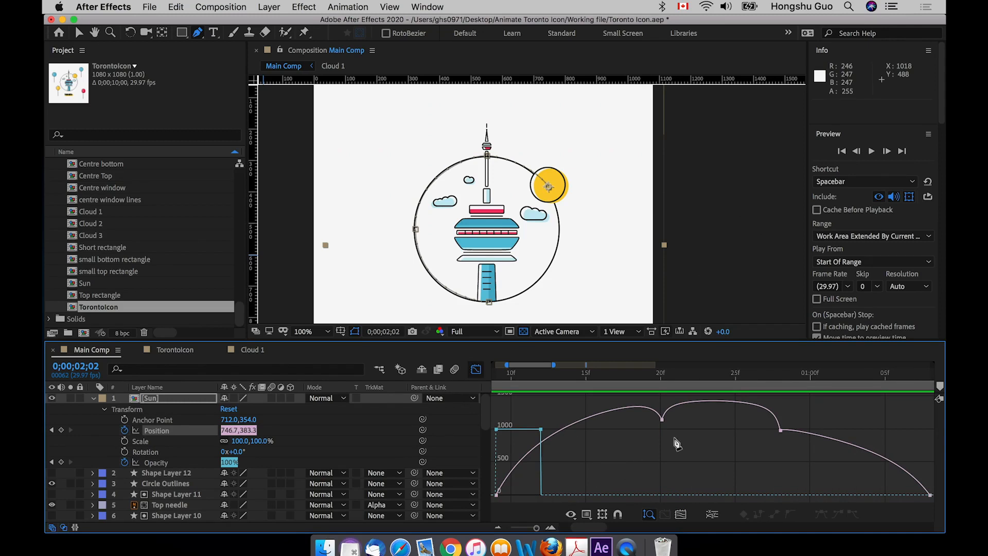
{"action": "left_click_drag", "start_coordinate": [823, 468], "coordinate": [767, 410]}
{"action": "key", "text": "Delete"}
{"action": "key", "text": "super+z"}
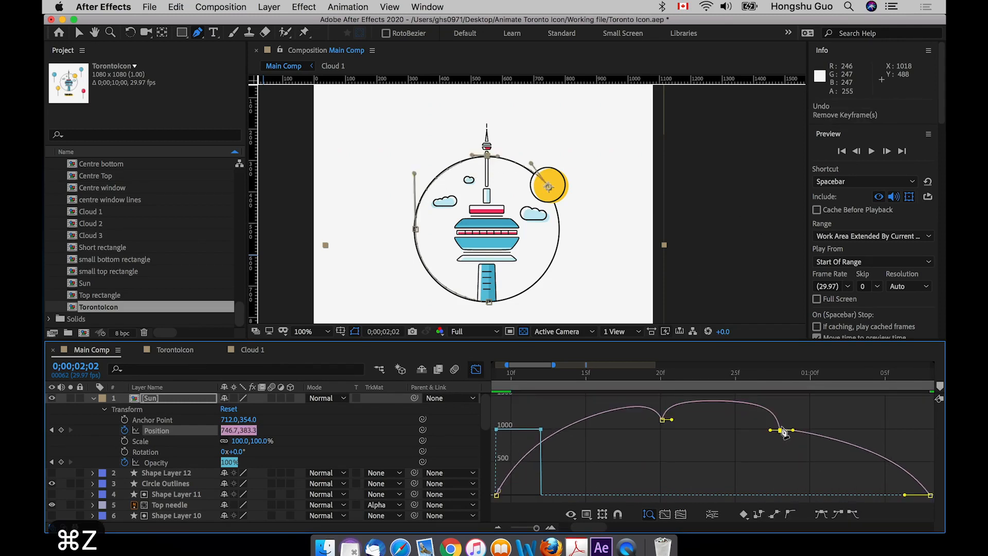
Step: Smooth the Sun's speed curve by raising the 0;00;00;28 keyframe and adjusting the handles of that keyframe and the last one at 0;00;01;08
{"action": "key", "text": "v"}
{"action": "left_click_drag", "start_coordinate": [793, 440], "coordinate": [781, 422]}
{"action": "mouse_move", "coordinate": [550, 378]}
{"action": "left_mouse_down"}
{"action": "mouse_move", "coordinate": [501, 378]}
{"action": "mouse_move", "coordinate": [930, 380]}
{"action": "left_mouse_up"}
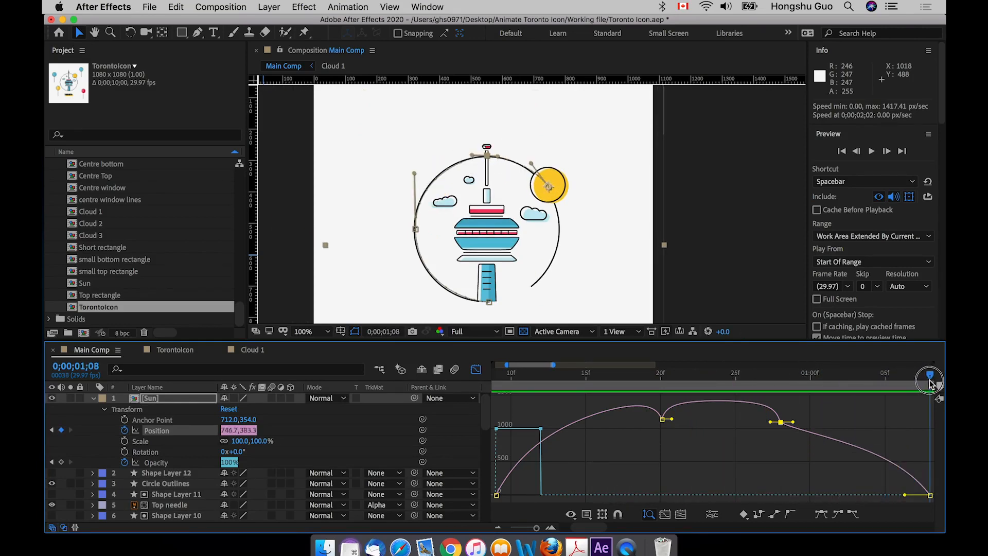
{"action": "left_click_drag", "start_coordinate": [904, 496], "coordinate": [911, 496]}
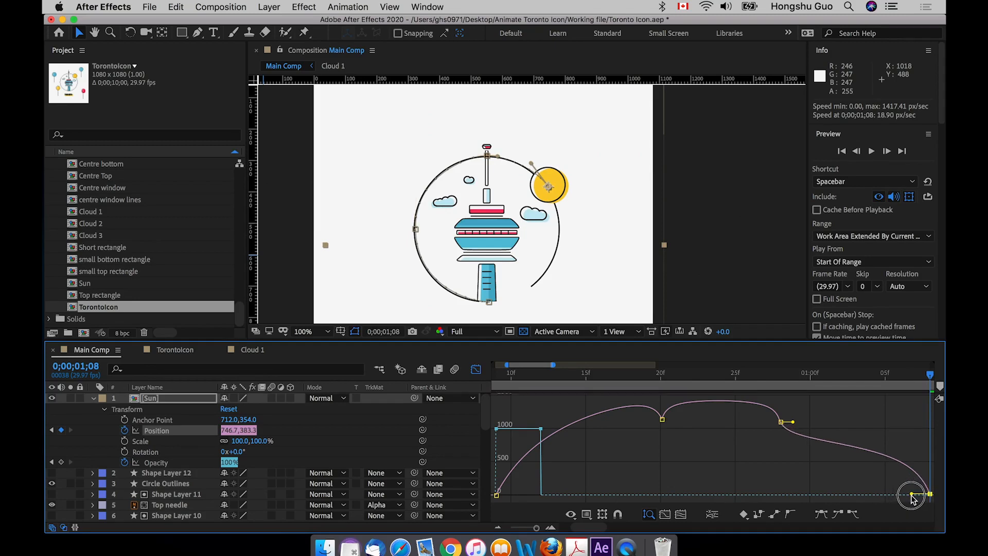
{"action": "left_click", "coordinate": [781, 421]}
{"action": "left_click", "coordinate": [794, 422]}
{"action": "left_click_drag", "start_coordinate": [794, 423], "coordinate": [798, 424]}
Step: Return from the Graph Editor to the layer timeline, preview the animation from the start, and save the project
{"action": "key", "text": "shift+F3"}
{"action": "key", "text": "Home"}
{"action": "key", "text": "space"}
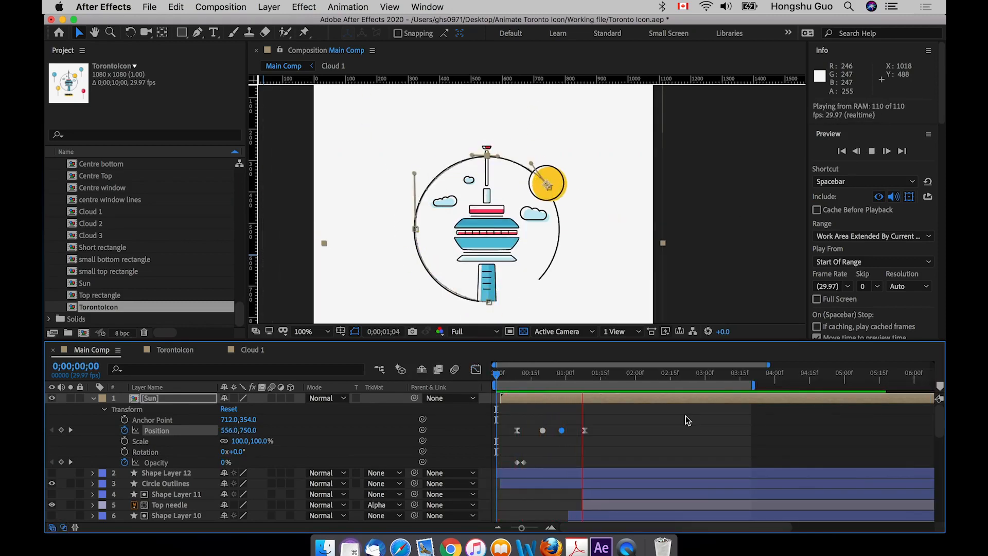
{"action": "key", "text": "space"}
{"action": "key", "text": "super+s"}
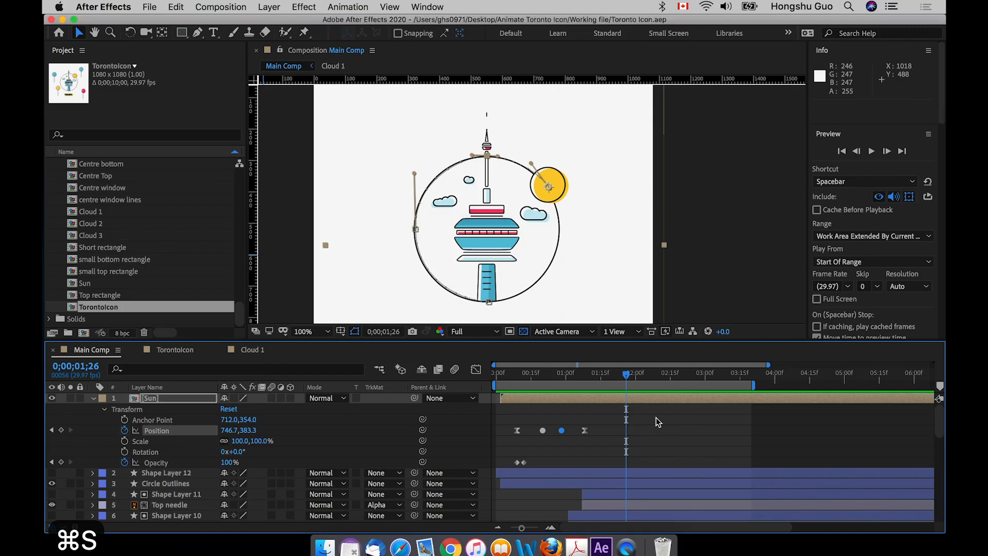
Step: Deselect the layer and replay the composition from the beginning several times to examine the Sun's motion along the circle
{"action": "left_click", "coordinate": [656, 418]}
{"action": "left_click_drag", "start_coordinate": [519, 377], "coordinate": [468, 372]}
{"action": "key", "text": "space"}
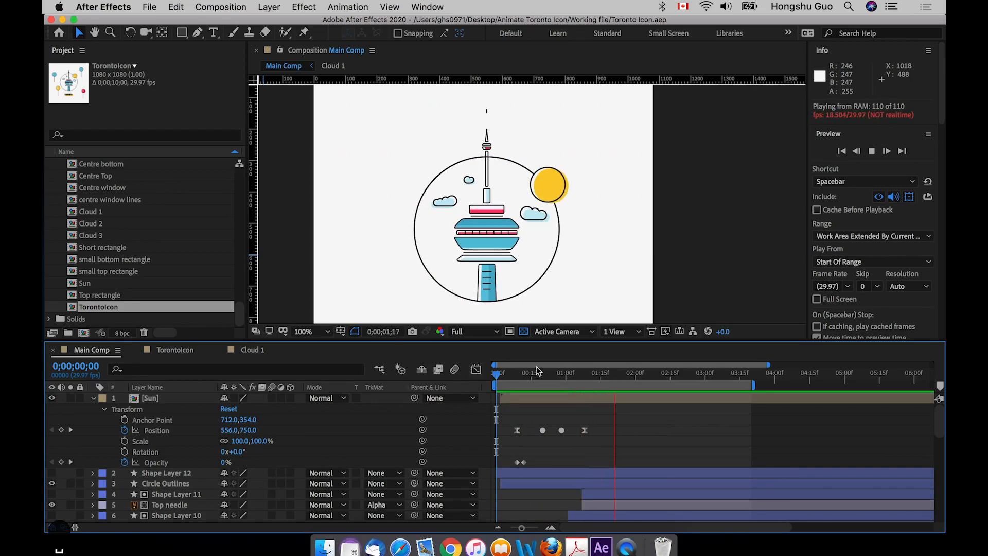
{"action": "left_click", "coordinate": [496, 374]}
{"action": "key", "text": "space"}
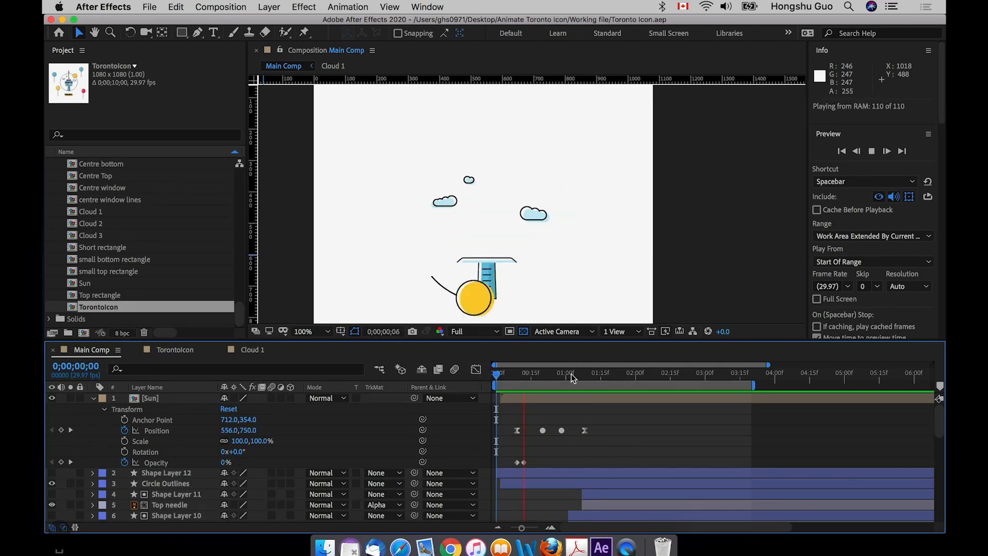
{"action": "key", "text": "space"}
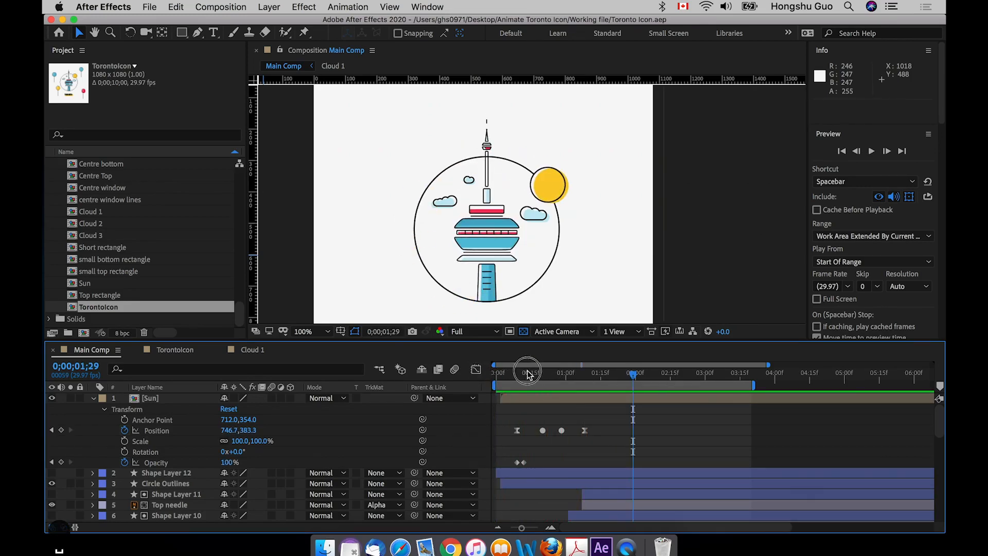
{"action": "left_click", "coordinate": [497, 376]}
{"action": "key", "text": "space"}
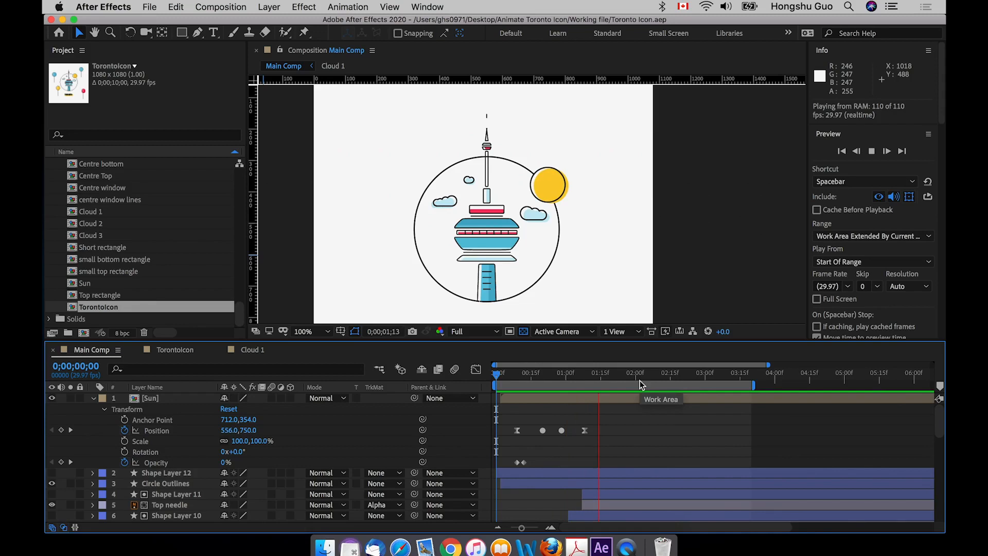
{"action": "key", "text": "space"}
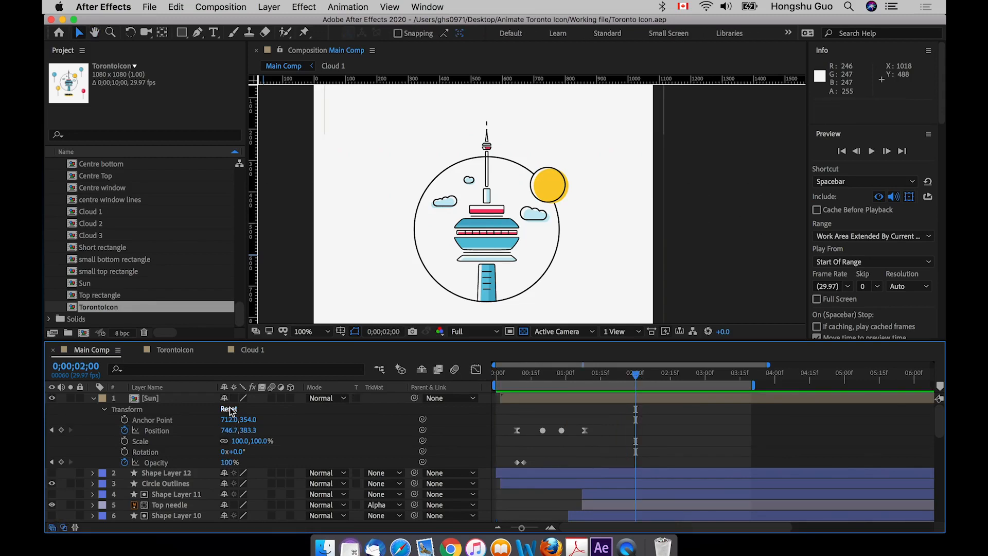
Step: Stretch the Sun's Position and Opacity keyframes proportionally so the last Position keyframe sits at about 0;00;01;19, and preview the slower motion
{"action": "left_click_drag", "start_coordinate": [610, 421], "coordinate": [501, 464]}
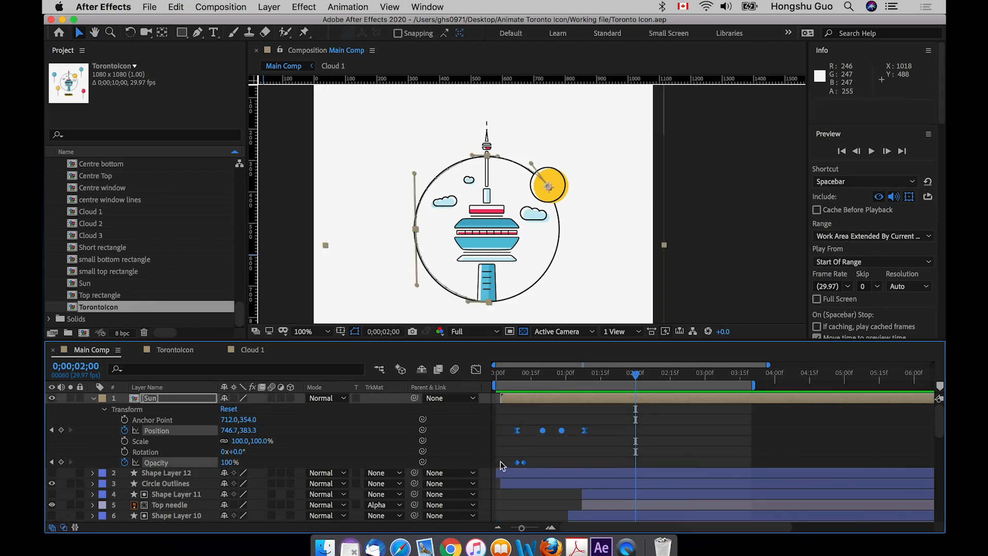
{"action": "left_click_drag", "start_coordinate": [585, 430], "coordinate": [611, 431]}
{"action": "left_click_drag", "start_coordinate": [522, 372], "coordinate": [495, 372]}
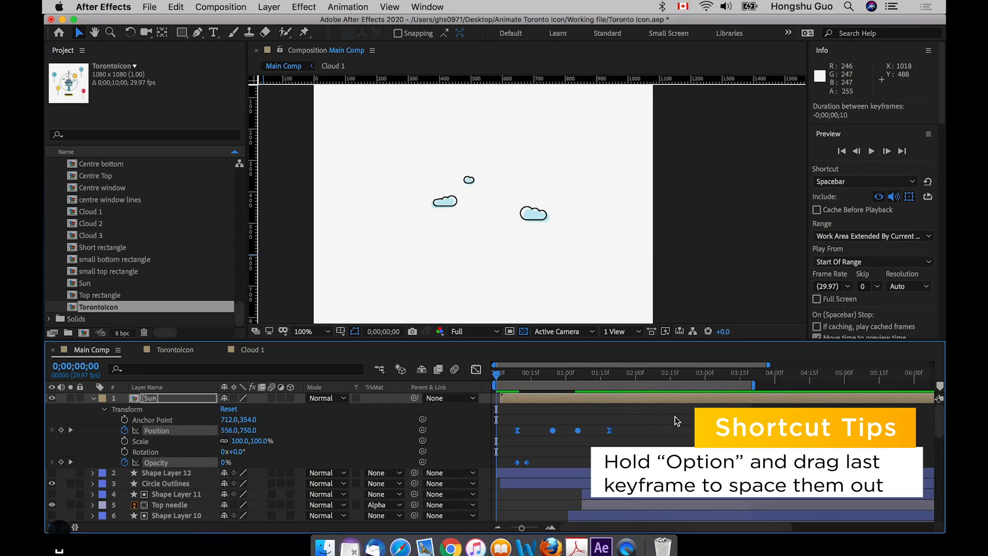
{"action": "key", "text": "space"}
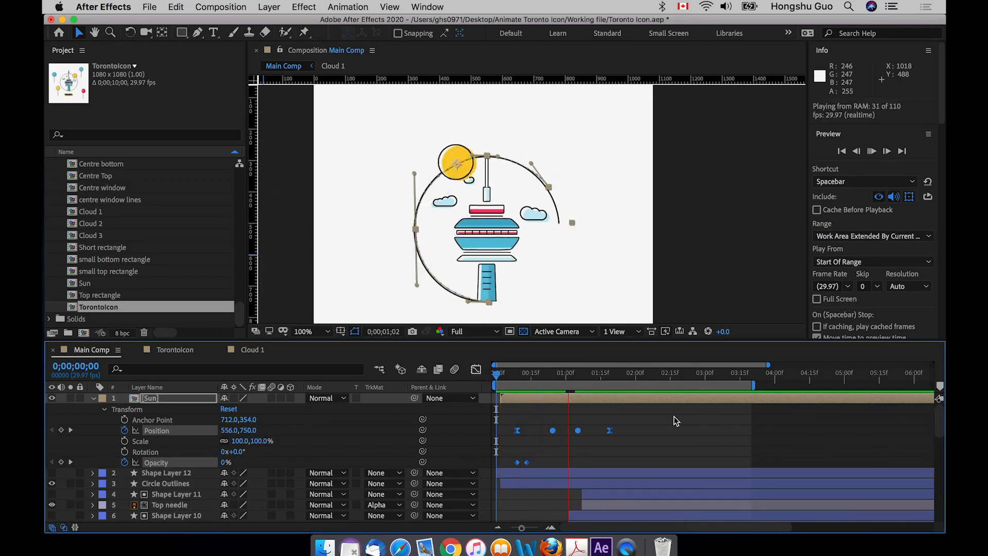
{"action": "key", "text": "space"}
{"action": "left_click", "coordinate": [648, 431]}
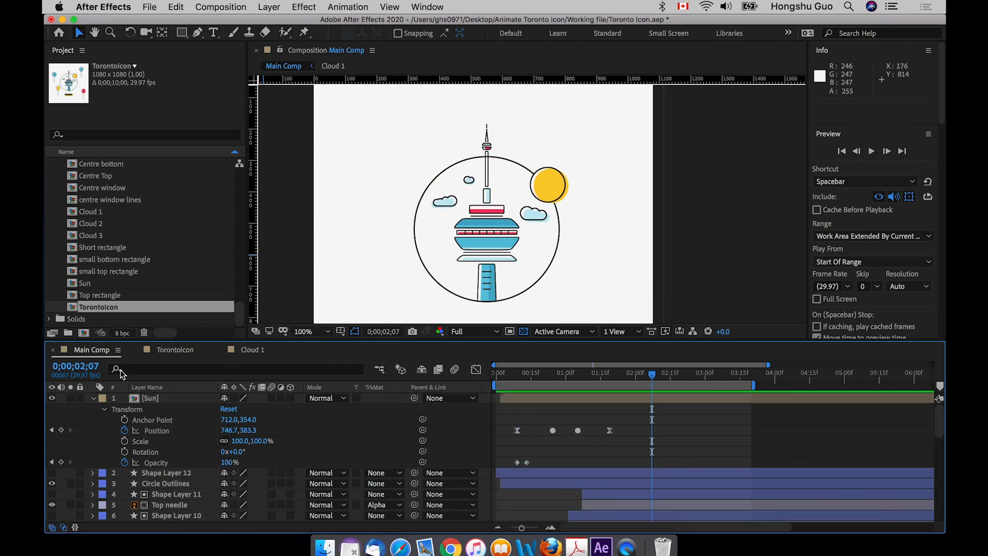
{"action": "left_click_drag", "start_coordinate": [508, 375], "coordinate": [540, 374]}
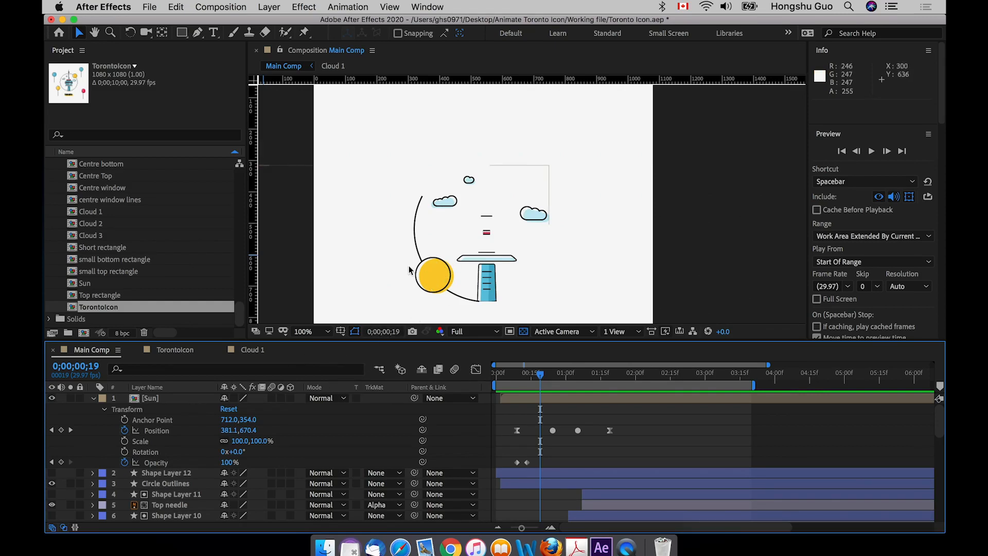
Step: Open the Sun composition and create shapes from its Sun vector layer at the start of the timeline
{"action": "double_click", "coordinate": [151, 399]}
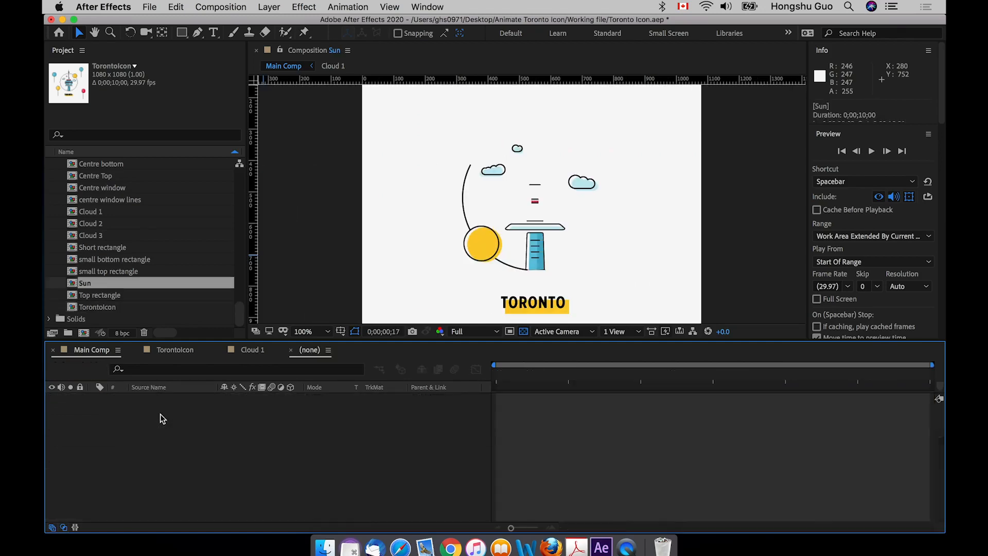
{"action": "left_click", "coordinate": [496, 372]}
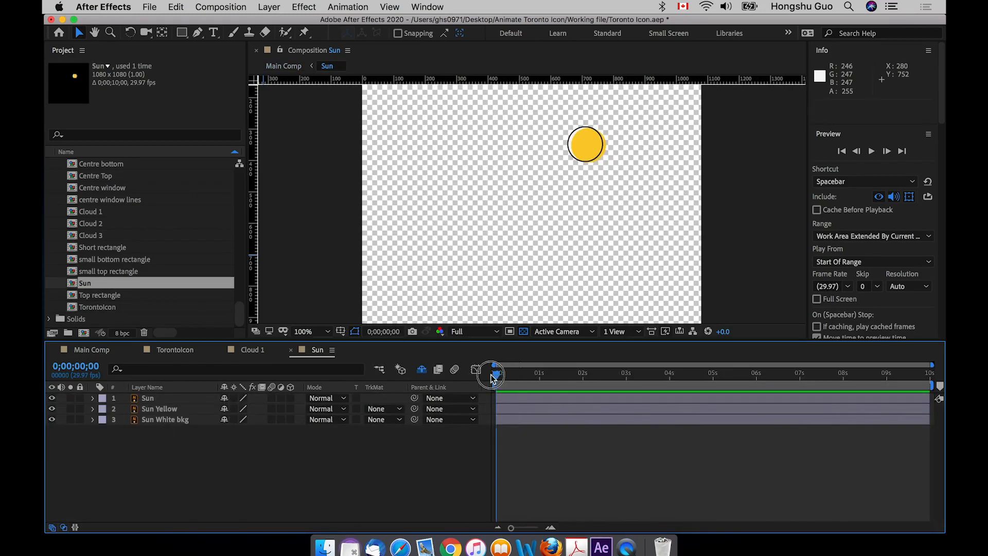
{"action": "left_click", "coordinate": [154, 400]}
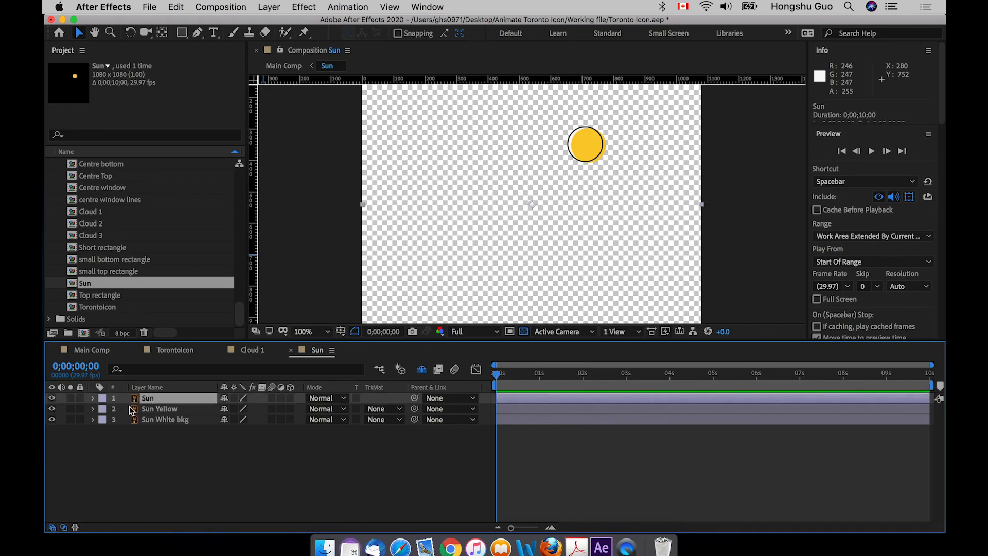
{"action": "left_click", "coordinate": [52, 398]}
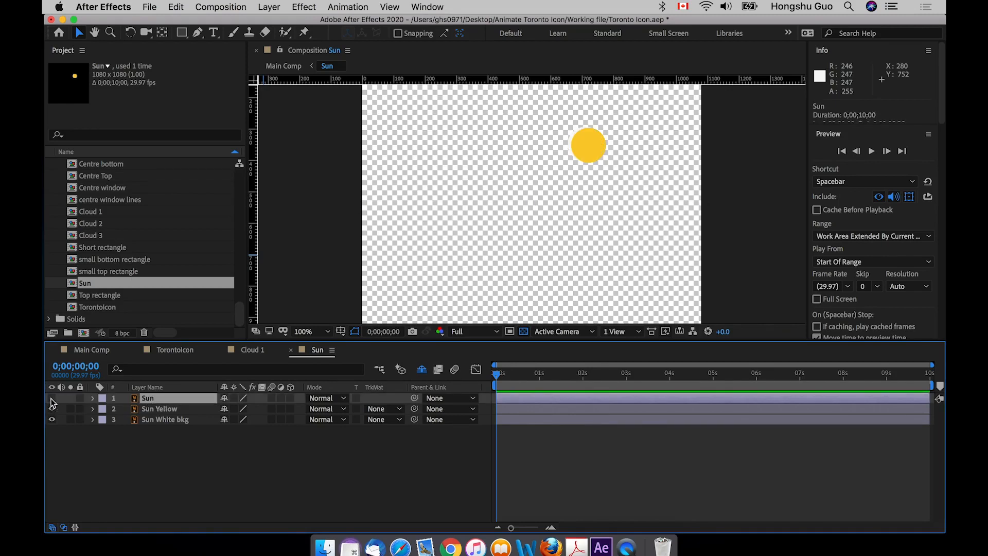
{"action": "right_click", "coordinate": [157, 398]}
{"action": "mouse_move", "coordinate": [208, 435]}
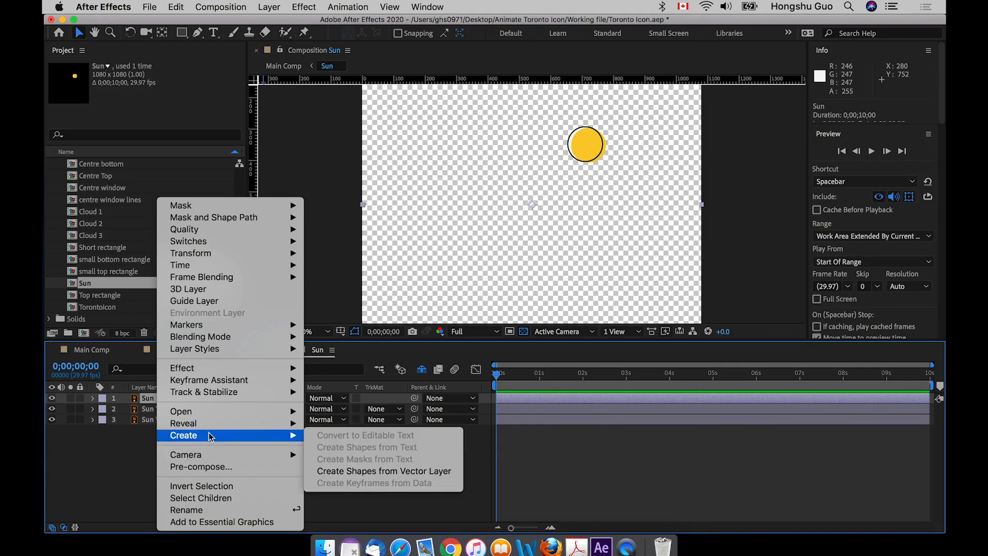
{"action": "left_click", "coordinate": [379, 474]}
{"action": "left_click", "coordinate": [216, 462]}
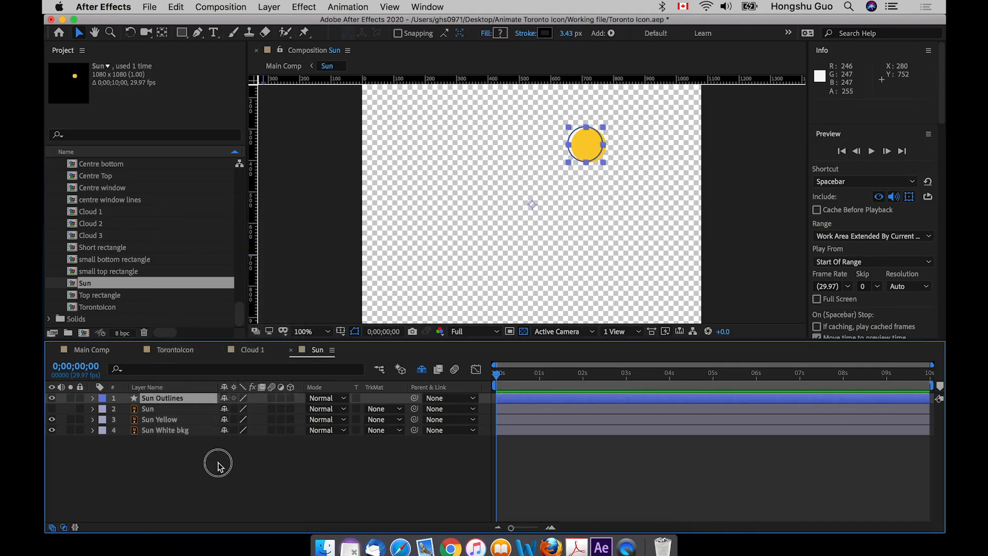
Step: Add Trim Paths to the Sun Outlines layer and reveal its properties
{"action": "left_click", "coordinate": [93, 398]}
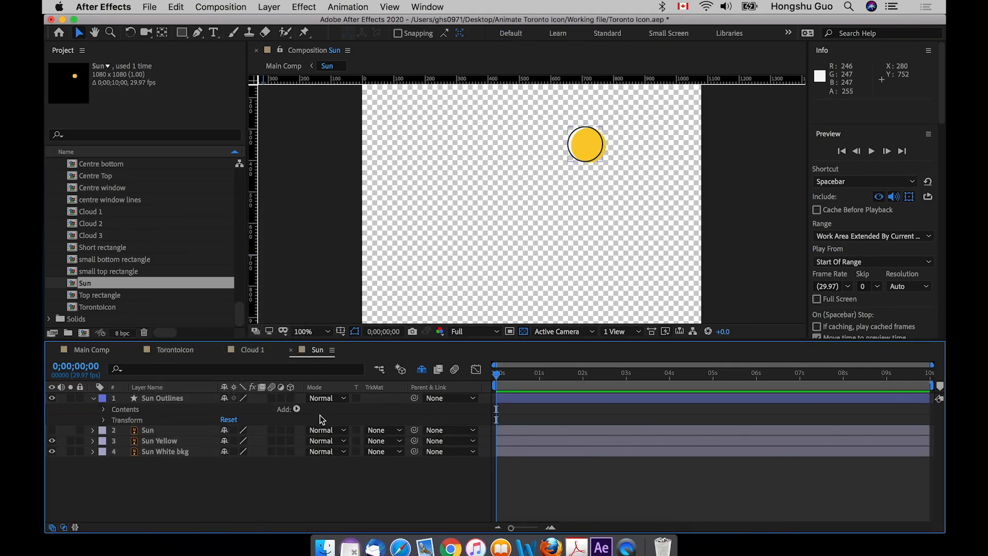
{"action": "left_click", "coordinate": [297, 410]}
{"action": "left_click", "coordinate": [308, 473]}
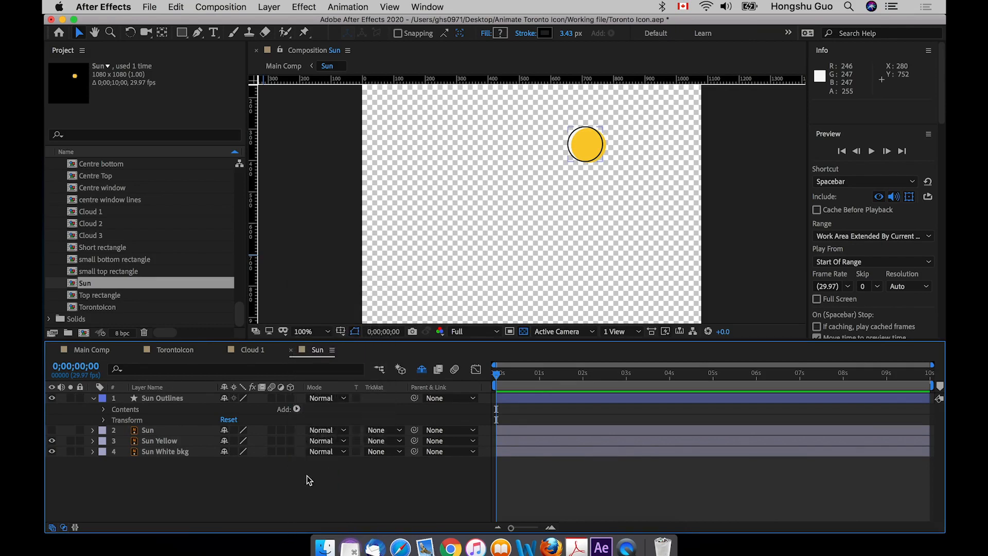
{"action": "left_click", "coordinate": [159, 505]}
{"action": "left_click", "coordinate": [115, 430]}
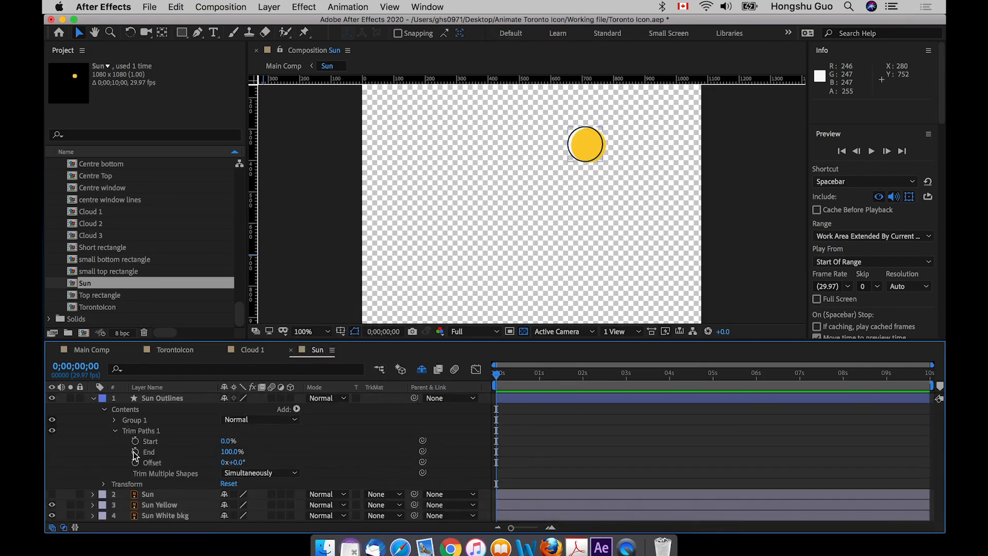
Step: Animate the Trim Paths End of Sun Outlines from 0% at 0;00;00;00 to 100% at 0;00;01;10, and scrub through the result
{"action": "left_click", "coordinate": [135, 453]}
{"action": "left_click_drag", "start_coordinate": [496, 451], "coordinate": [553, 451]}
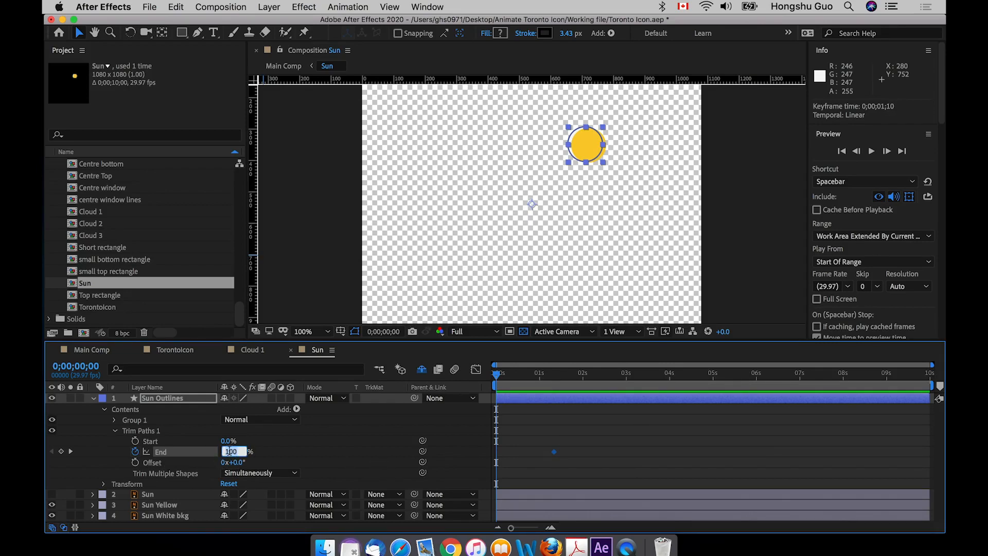
{"action": "type", "text": "0"}
{"action": "left_click", "coordinate": [276, 444]}
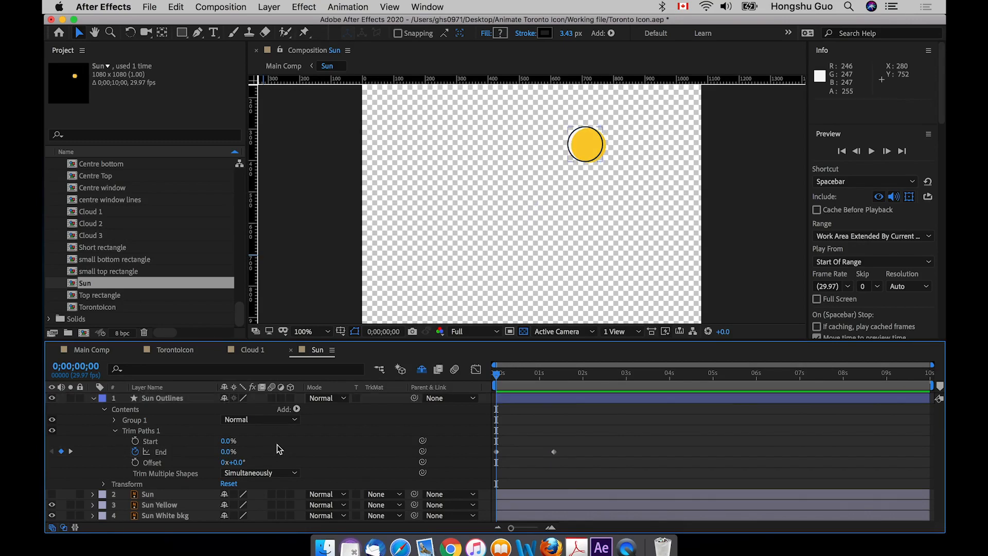
{"action": "left_click_drag", "start_coordinate": [526, 374], "coordinate": [554, 374]}
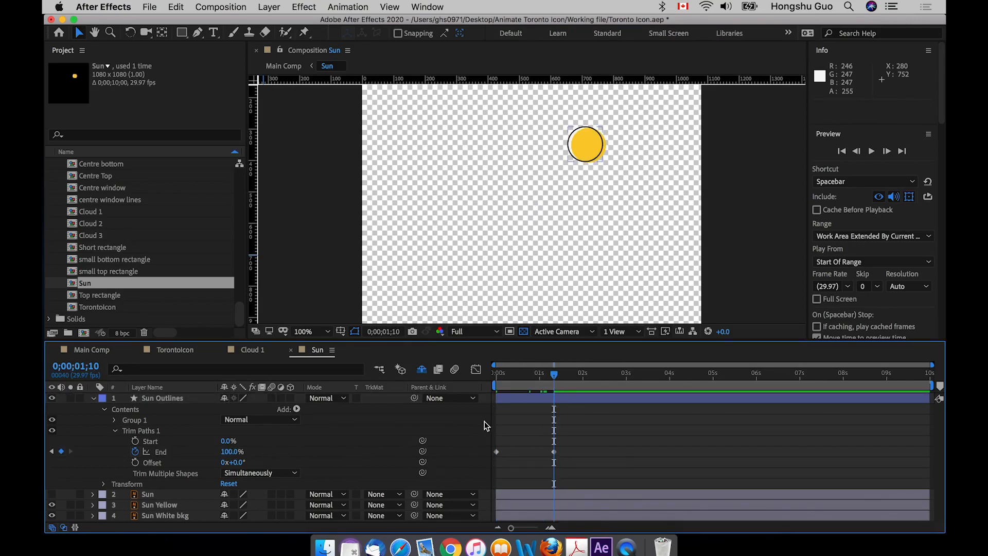
Step: Return to Main Comp and preview from the start how the Sun's outline draws while it travels along the circle
{"action": "left_click", "coordinate": [84, 351]}
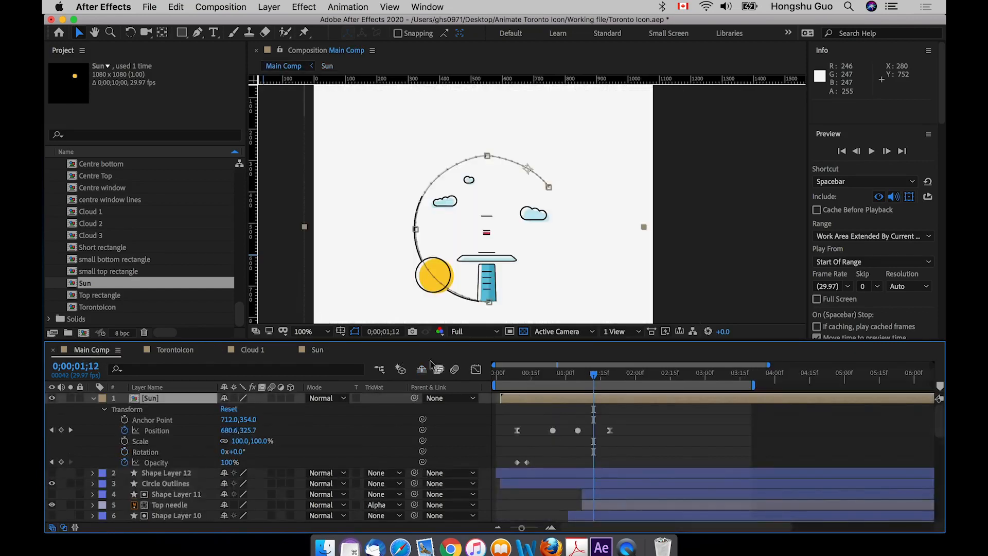
{"action": "left_click_drag", "start_coordinate": [520, 372], "coordinate": [495, 372]}
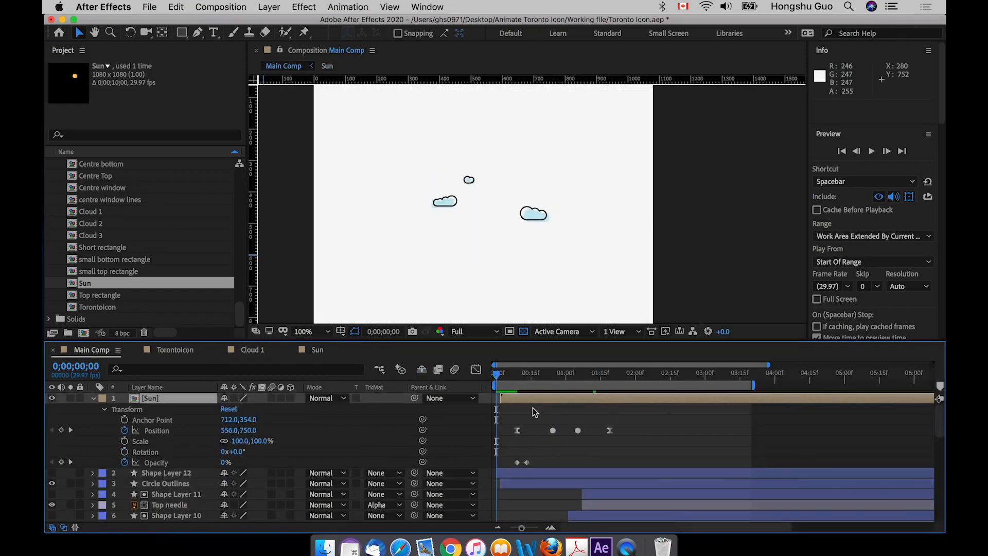
{"action": "left_click", "coordinate": [533, 412]}
{"action": "key", "text": "space"}
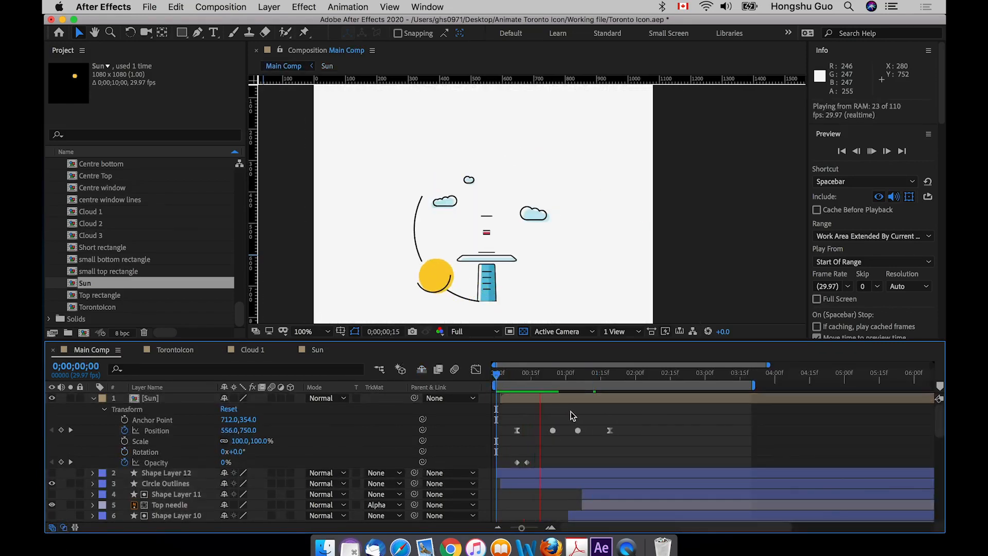
{"action": "left_click", "coordinate": [494, 375]}
{"action": "key", "text": "space"}
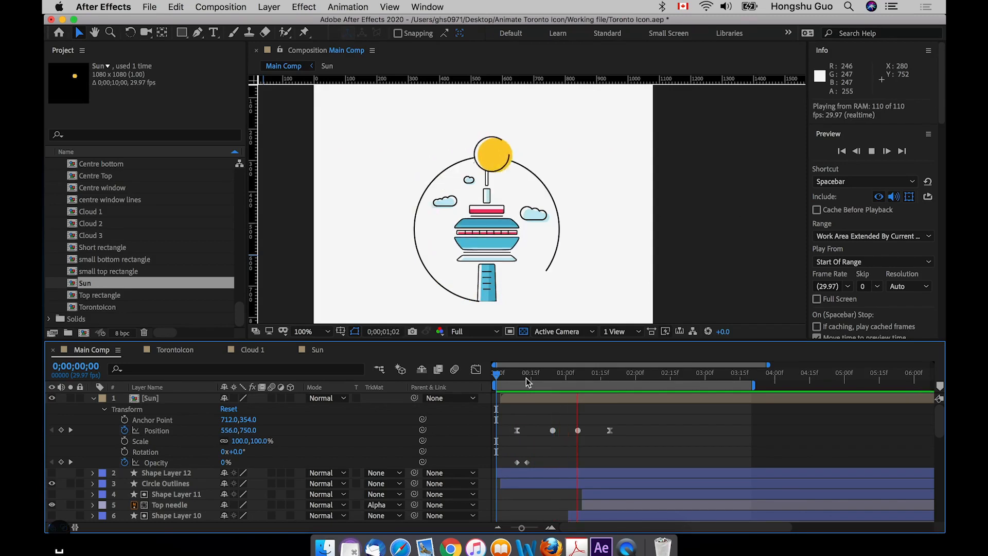
{"action": "key", "text": "space"}
{"action": "left_click_drag", "start_coordinate": [497, 376], "coordinate": [593, 375]}
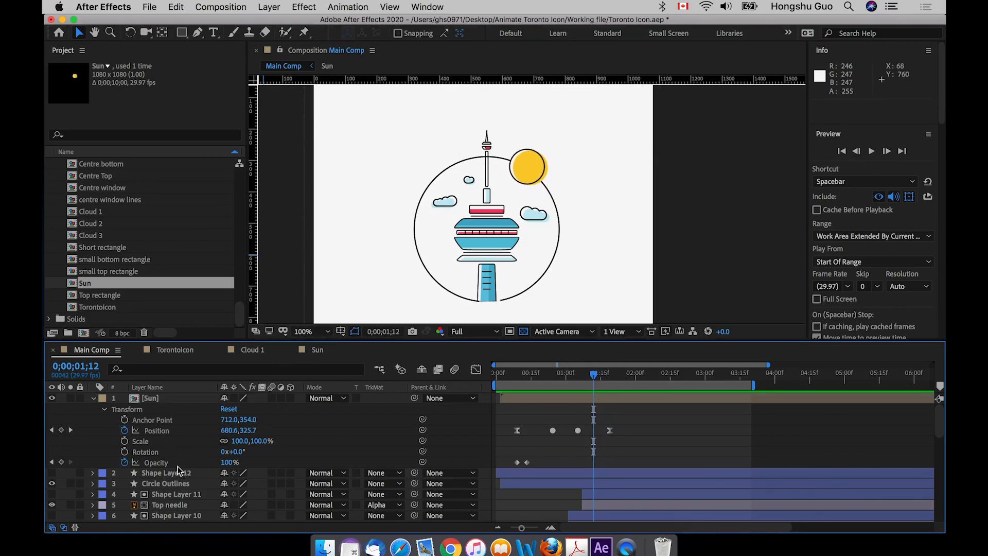
Step: Animate the Sun's Rotation from -180° at 0;00;00;09 to 0° at its last Position keyframe
{"action": "left_click_drag", "start_coordinate": [588, 372], "coordinate": [609, 373]}
{"action": "left_click", "coordinate": [124, 452]}
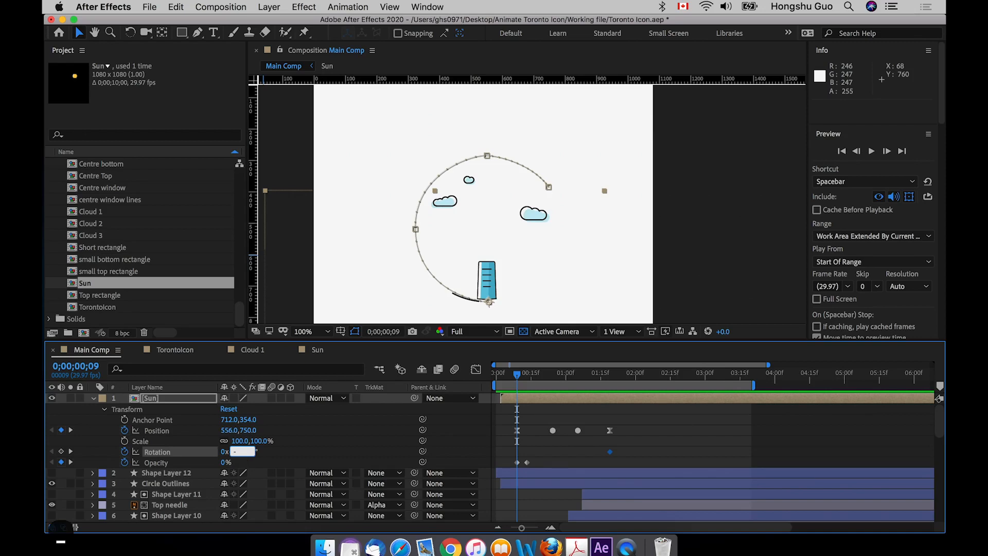
{"action": "type", "text": "90"}
{"action": "key", "text": "BackSpace"}
{"action": "key", "text": "BackSpace"}
{"action": "type", "text": "180"}
{"action": "left_click", "coordinate": [551, 385]}
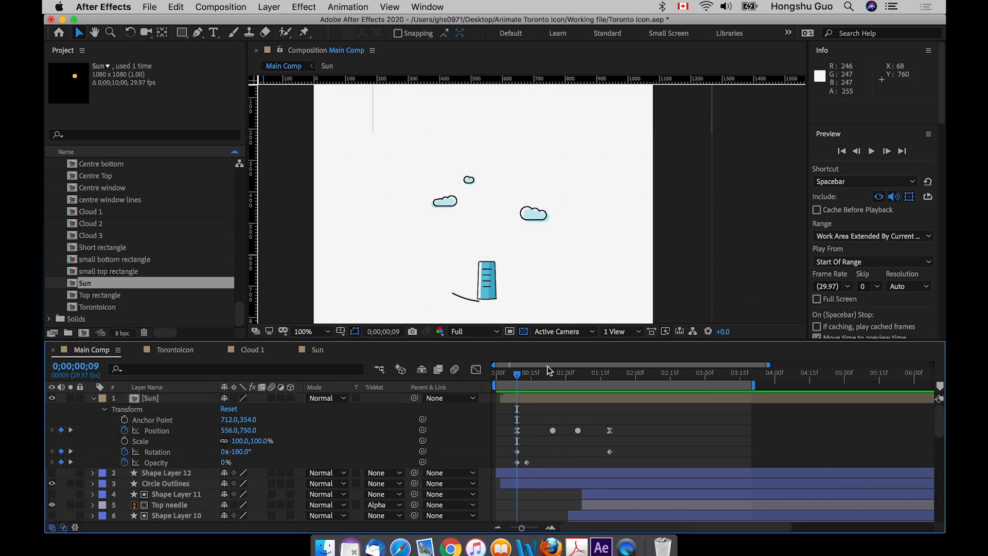
Step: Replay Main Comp from the beginning to examine the Sun's rotation along its path
{"action": "key", "text": "space"}
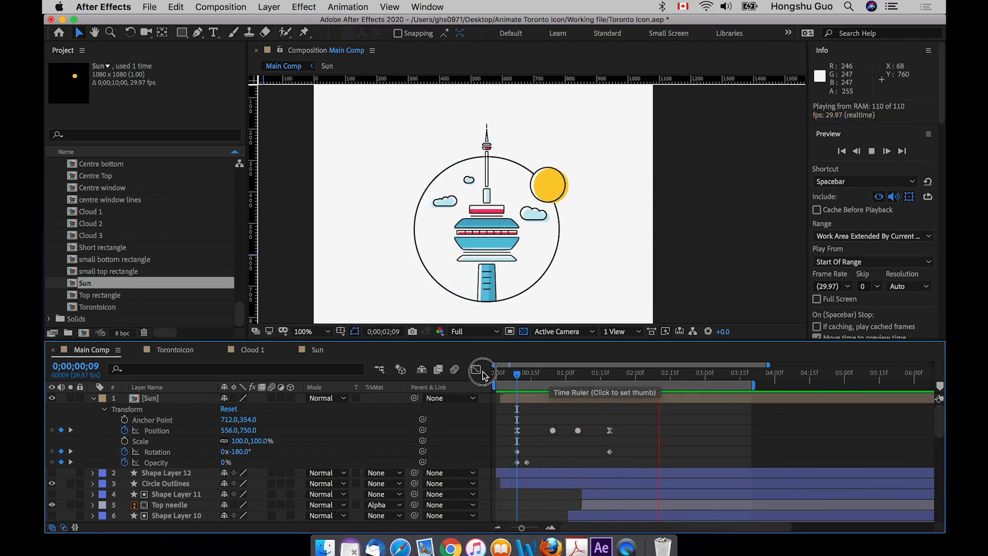
{"action": "key", "text": "space"}
{"action": "key", "text": "Home"}
{"action": "key", "text": "space"}
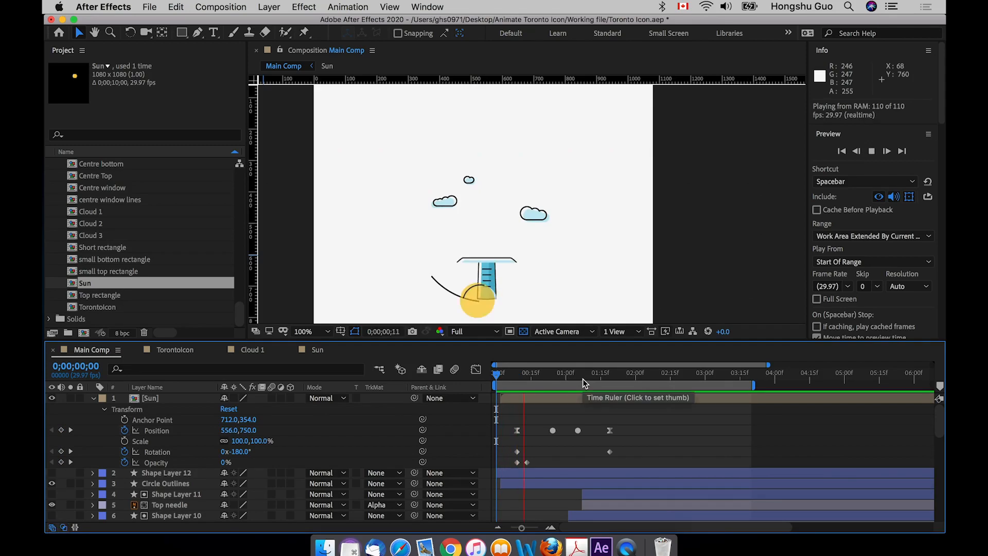
{"action": "key", "text": "space"}
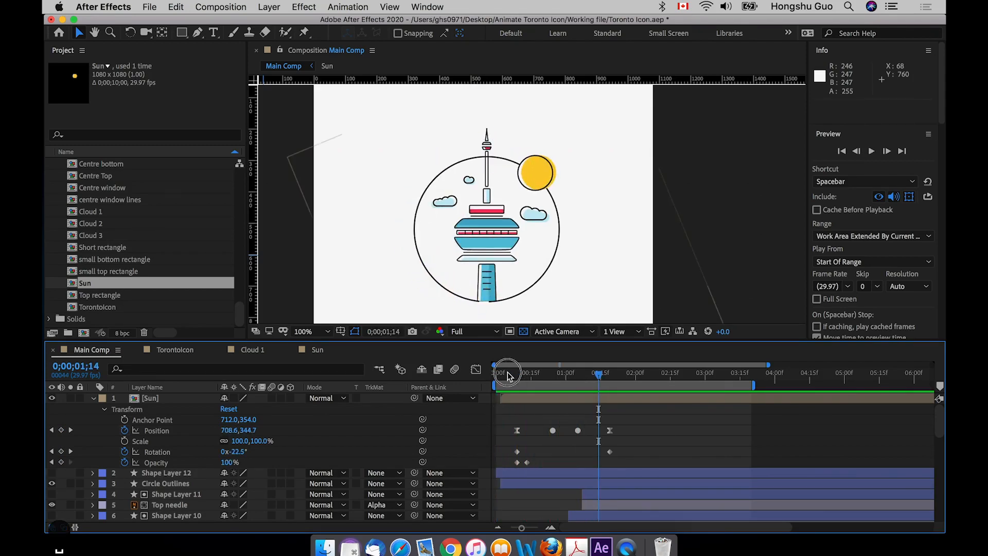
Step: Move the Sun's two Opacity keyframes later so the fade-in starts at 0;00;00;17, and scrub through the fade to check it
{"action": "left_click", "coordinate": [527, 463]}
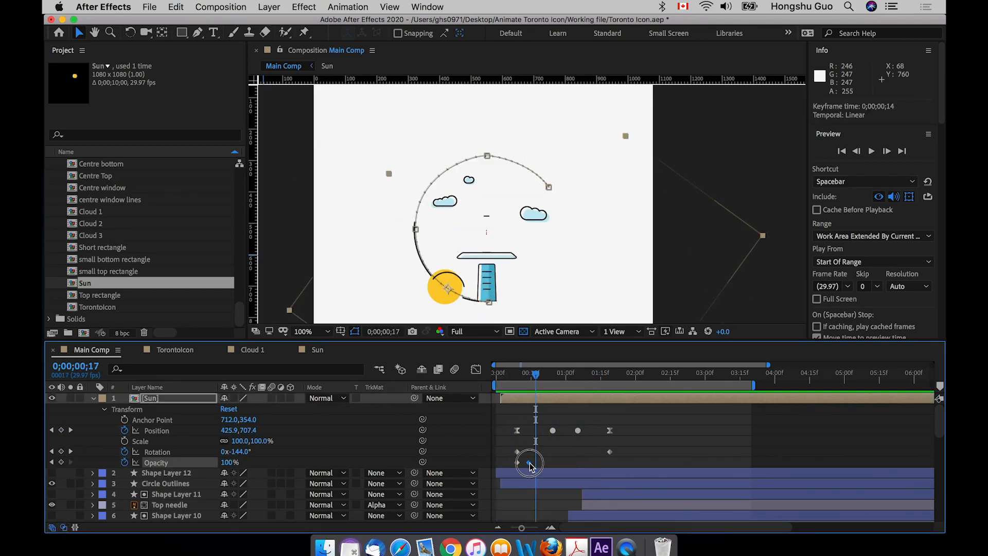
{"action": "left_click_drag", "start_coordinate": [529, 462], "coordinate": [535, 467]}
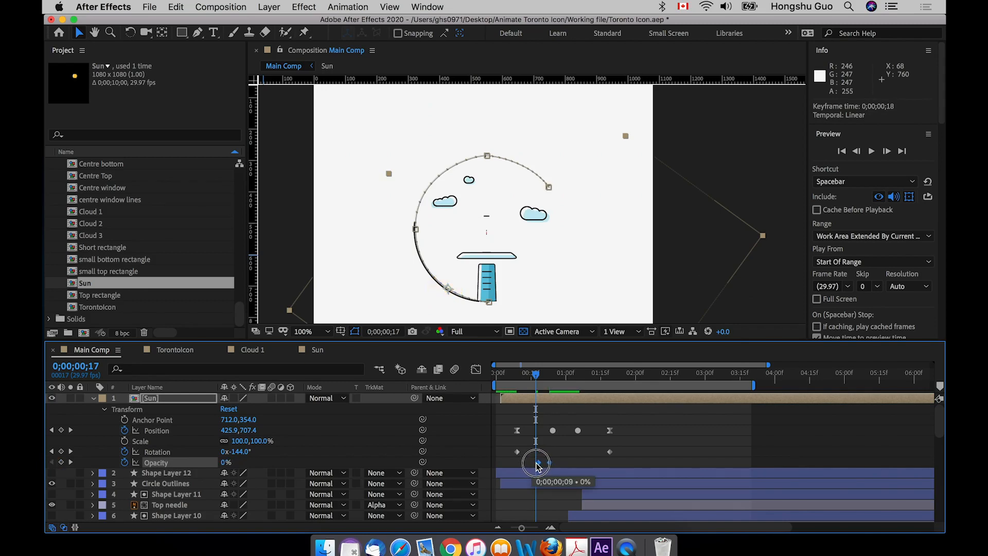
{"action": "left_click", "coordinate": [517, 452]}
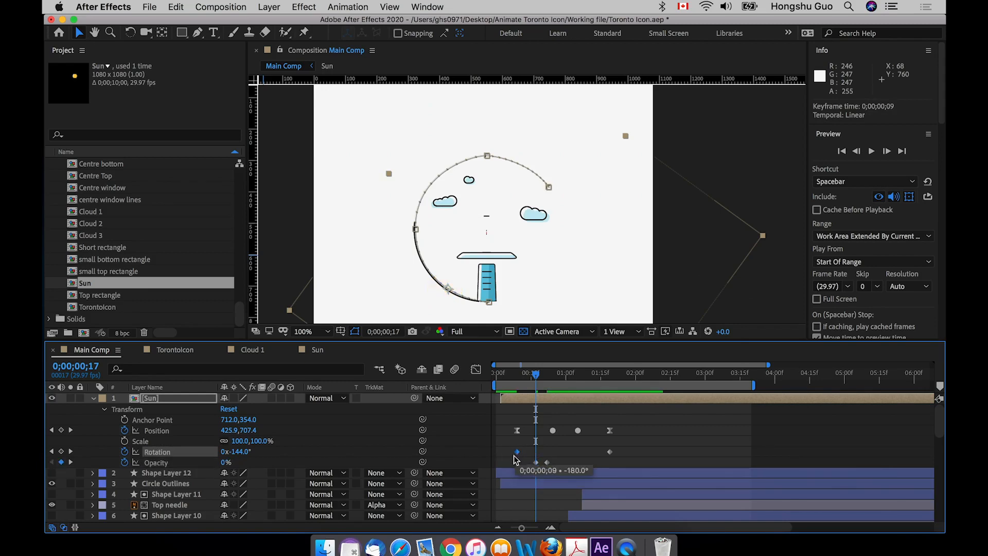
{"action": "left_click", "coordinate": [543, 374]}
{"action": "left_click_drag", "start_coordinate": [543, 374], "coordinate": [547, 374]}
{"action": "left_click", "coordinate": [556, 374]}
Step: Set the Sun's Rotation at the 0;00;00;09 keyframe to -360°
{"action": "left_click_drag", "start_coordinate": [556, 374], "coordinate": [515, 389]}
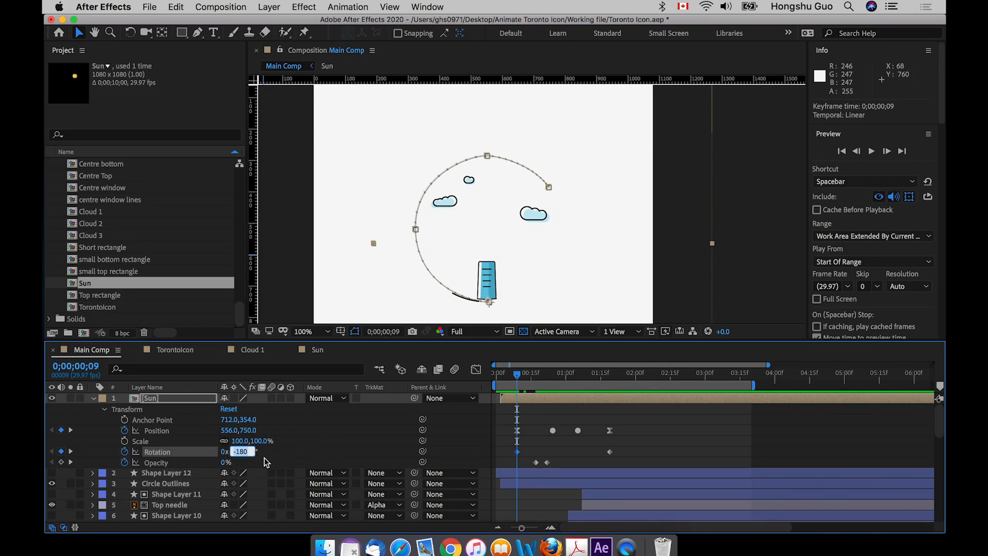
{"action": "type", "text": "360"}
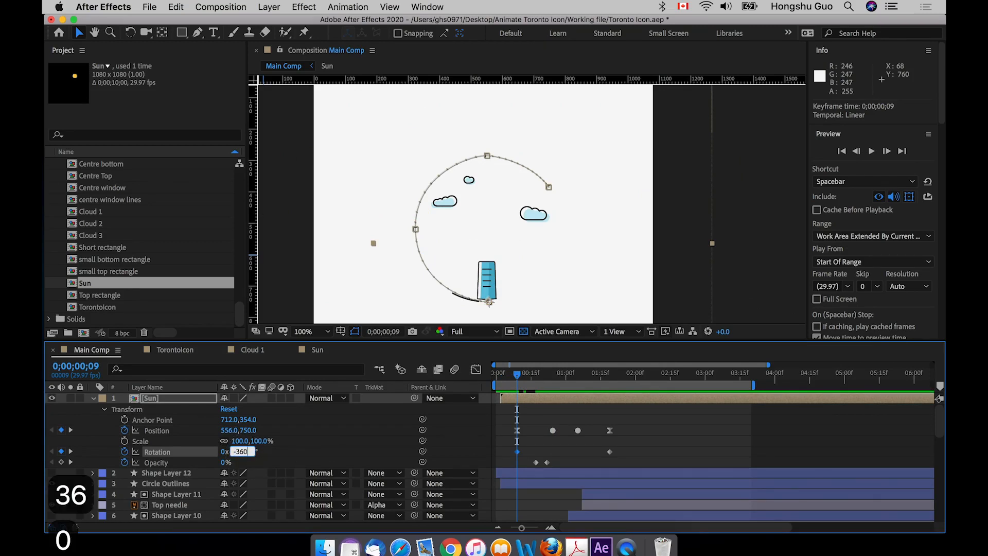
{"action": "key", "text": "Return"}
Step: Scrub through the Sun's fade-in and full turn in Main Comp, and reopen the Sun composition
{"action": "left_click_drag", "start_coordinate": [517, 373], "coordinate": [541, 373]}
{"action": "key", "text": "space"}
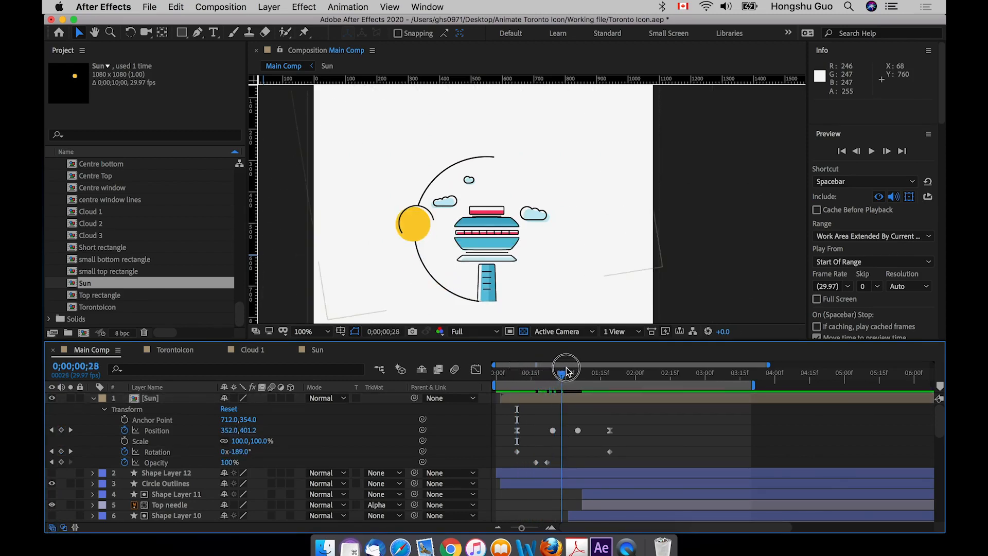
{"action": "left_click_drag", "start_coordinate": [536, 374], "coordinate": [544, 376]}
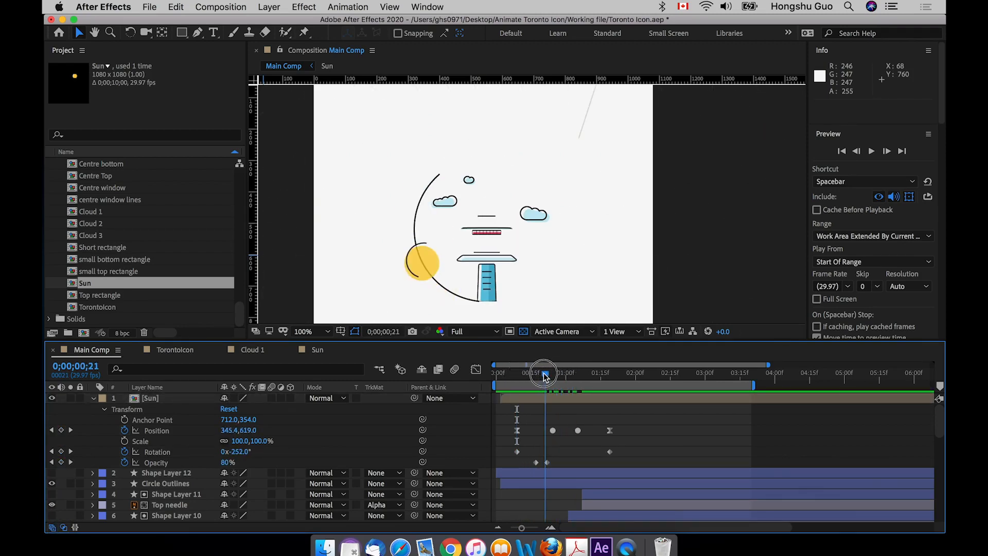
{"action": "left_click", "coordinate": [551, 397]}
{"action": "double_click", "coordinate": [551, 397]}
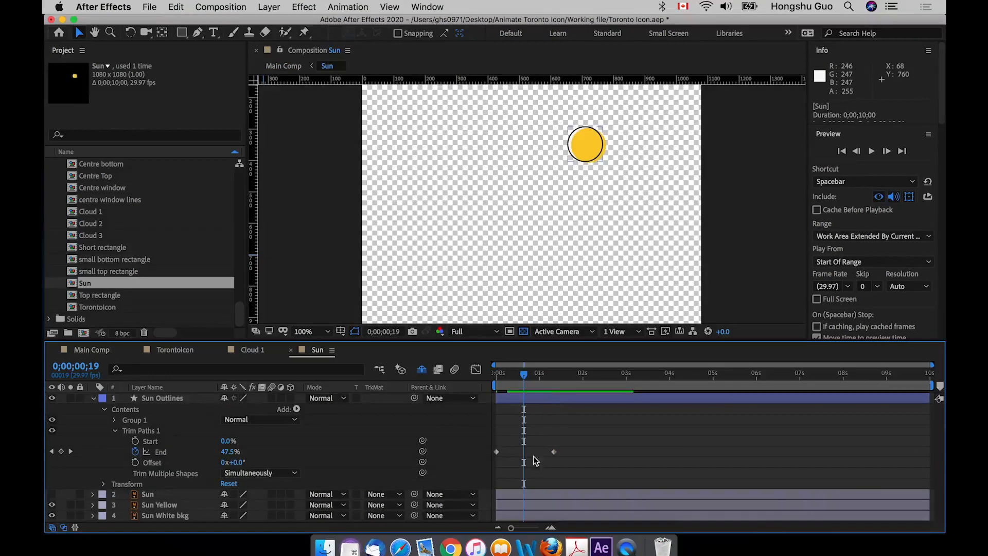
Step: Shift both Trim Paths End keyframes of Sun Outlines so the drawing starts at 0;00;00;19, and scrub through Main Comp to check it
{"action": "left_click_drag", "start_coordinate": [574, 444], "coordinate": [528, 452]}
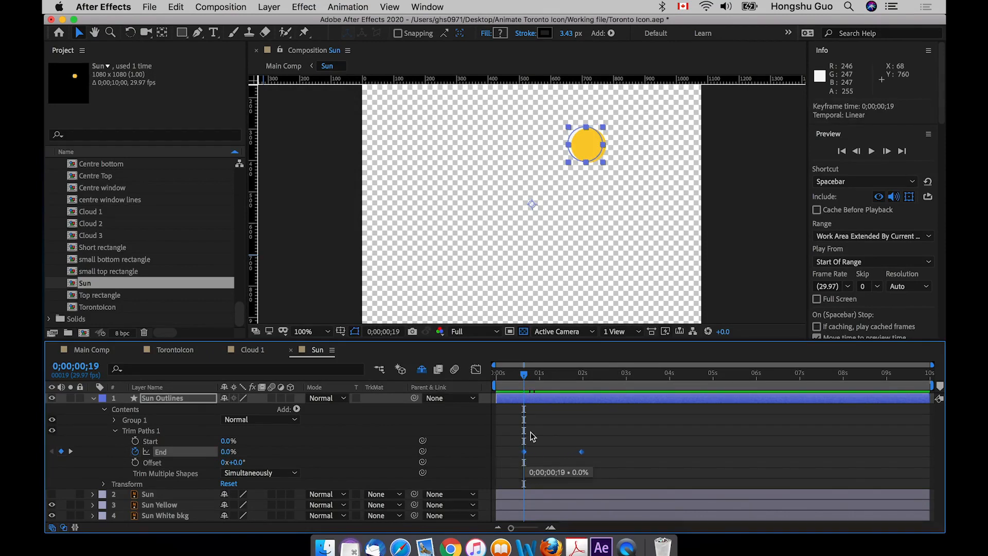
{"action": "left_click", "coordinate": [93, 350]}
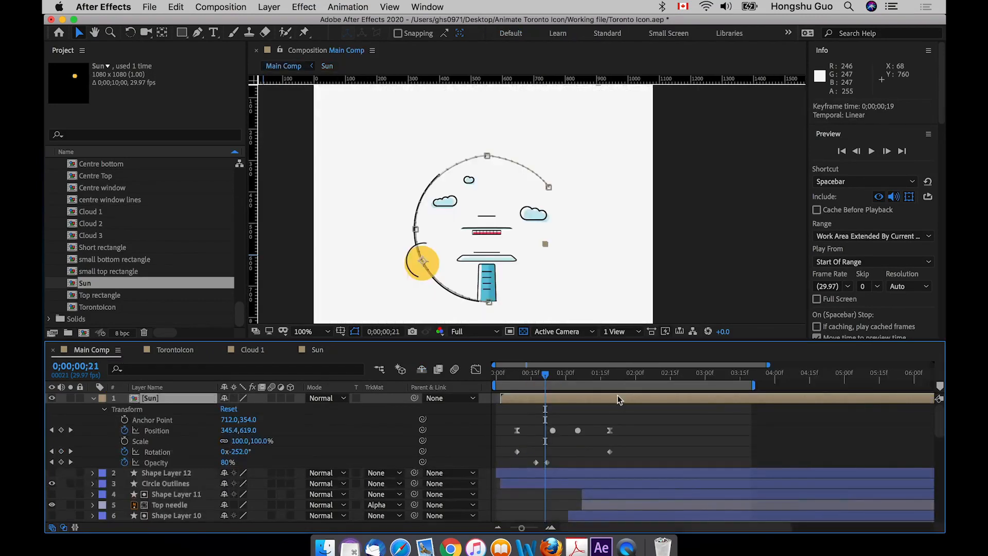
{"action": "left_click_drag", "start_coordinate": [537, 377], "coordinate": [615, 372]}
{"action": "left_click", "coordinate": [316, 425]}
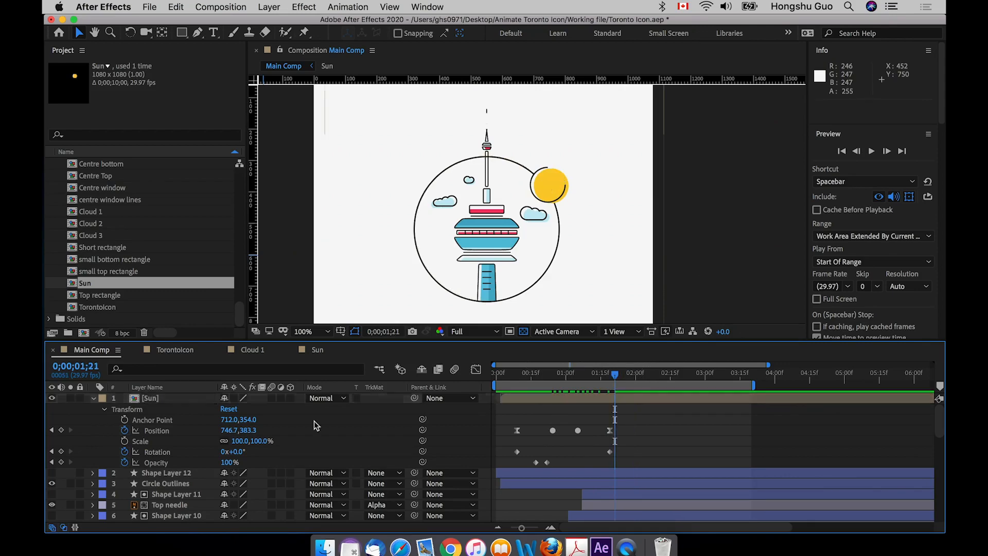
Step: In the Sun composition, move the last Trim Paths End keyframe of Sun Outlines earlier to 0;00;01;19
{"action": "double_click", "coordinate": [166, 402]}
{"action": "left_click", "coordinate": [628, 441]}
{"action": "left_click", "coordinate": [581, 451]}
{"action": "left_click_drag", "start_coordinate": [582, 452], "coordinate": [571, 458]}
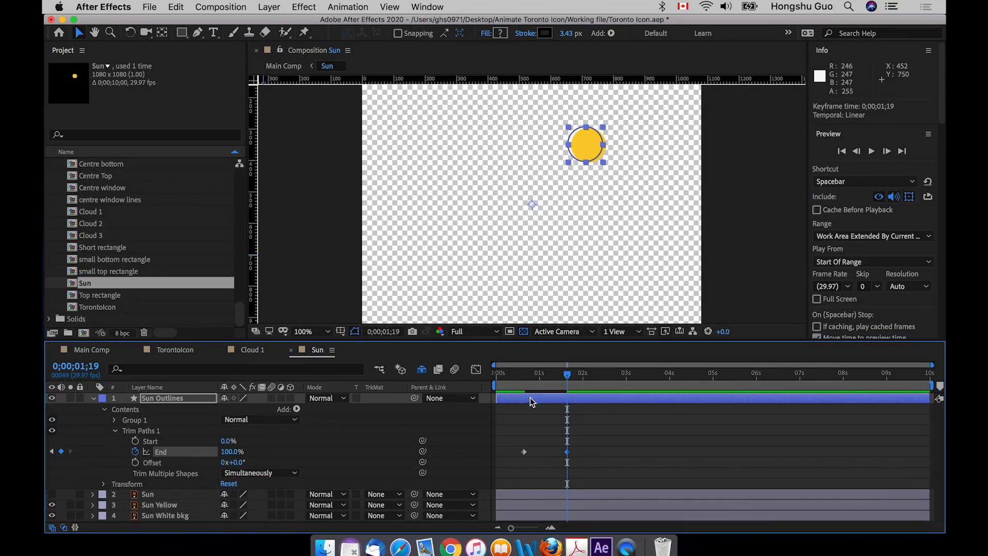
Step: Replay Main Comp from the beginning to examine the timing of the Sun's outline, fade-in and travel along the circle
{"action": "left_click", "coordinate": [88, 353]}
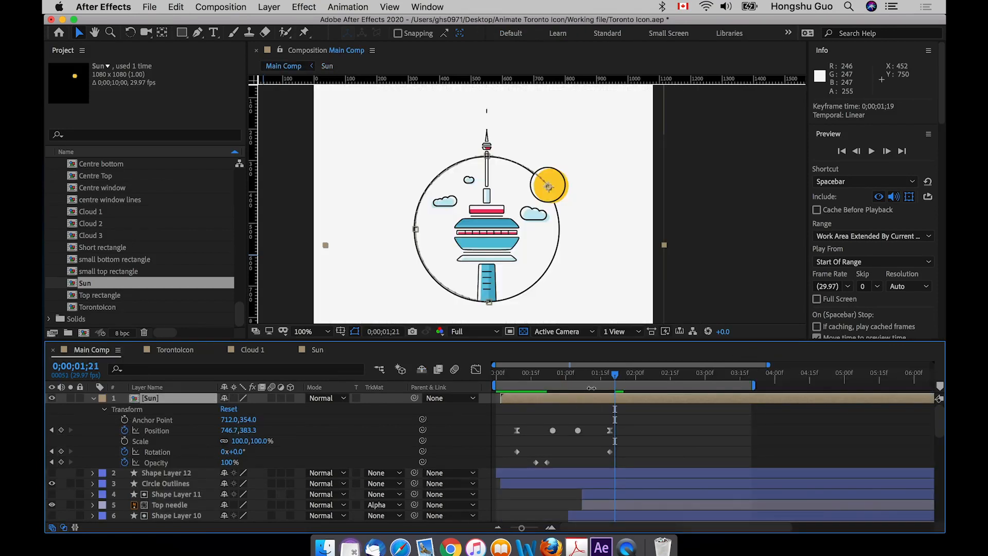
{"action": "left_click_drag", "start_coordinate": [529, 373], "coordinate": [452, 371]}
{"action": "key", "text": "space"}
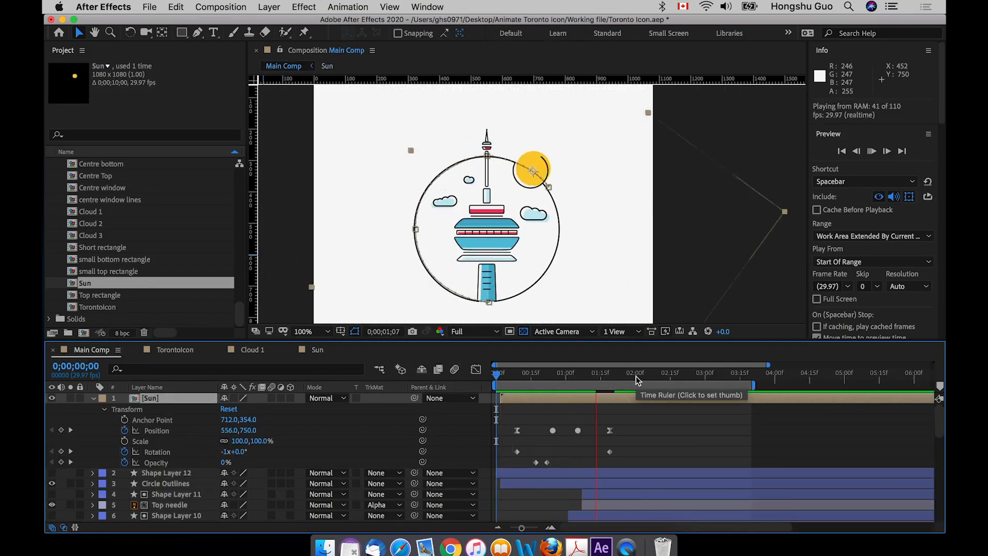
{"action": "left_click", "coordinate": [520, 374]}
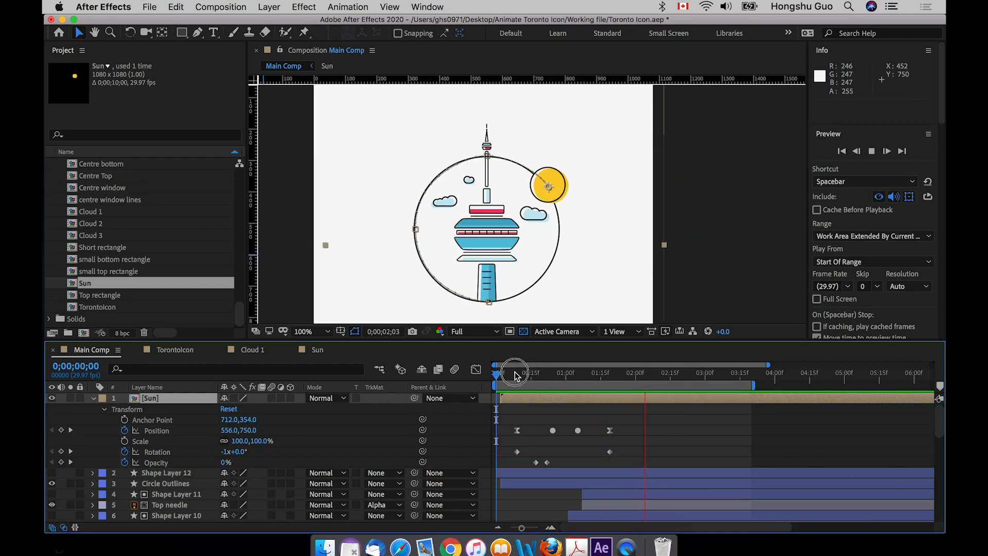
{"action": "key", "text": "space"}
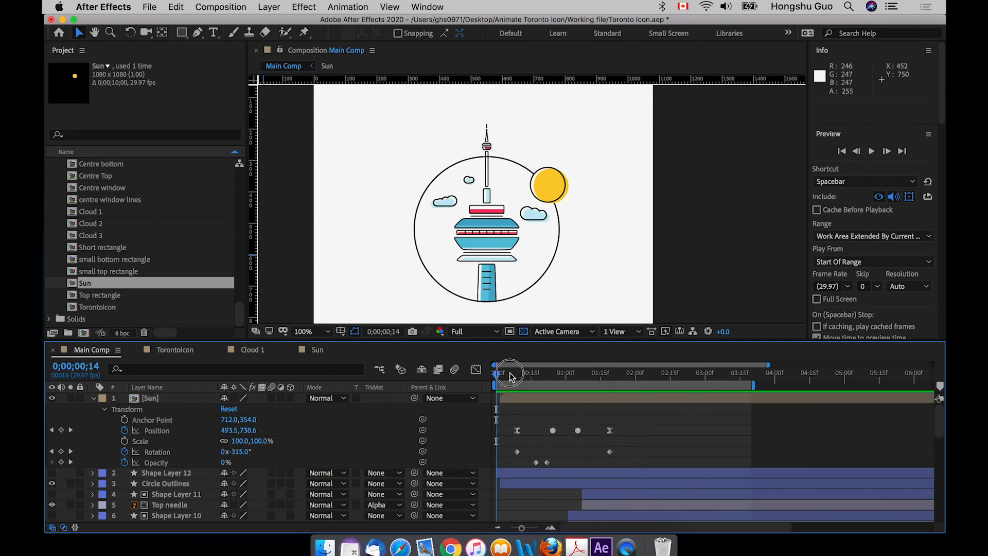
{"action": "left_click", "coordinate": [488, 376]}
{"action": "key", "text": "space"}
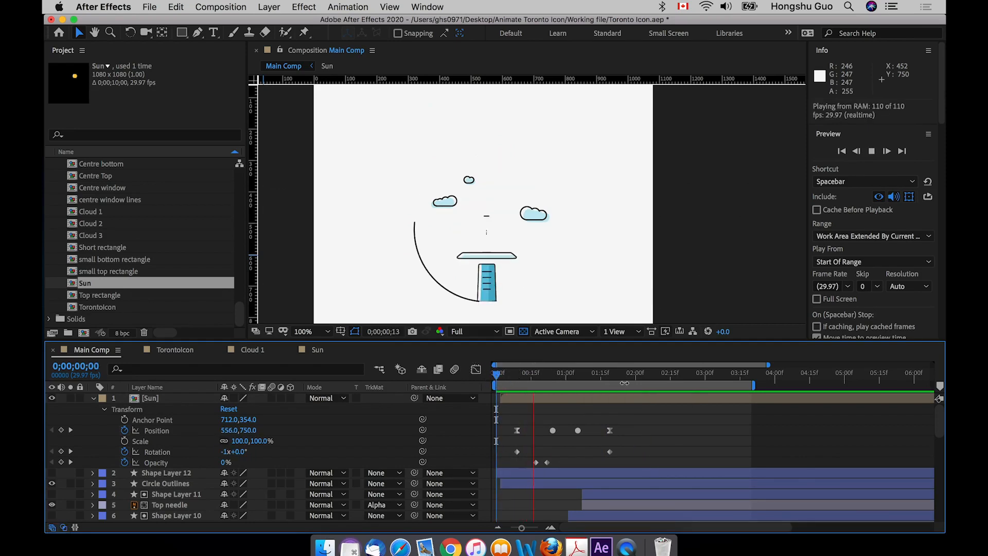
Step: Move the first End keyframe of Circle Outlines later to 0;00;00;08, and play Main Comp from the beginning to check it
{"action": "left_click_drag", "start_coordinate": [496, 374], "coordinate": [549, 371]}
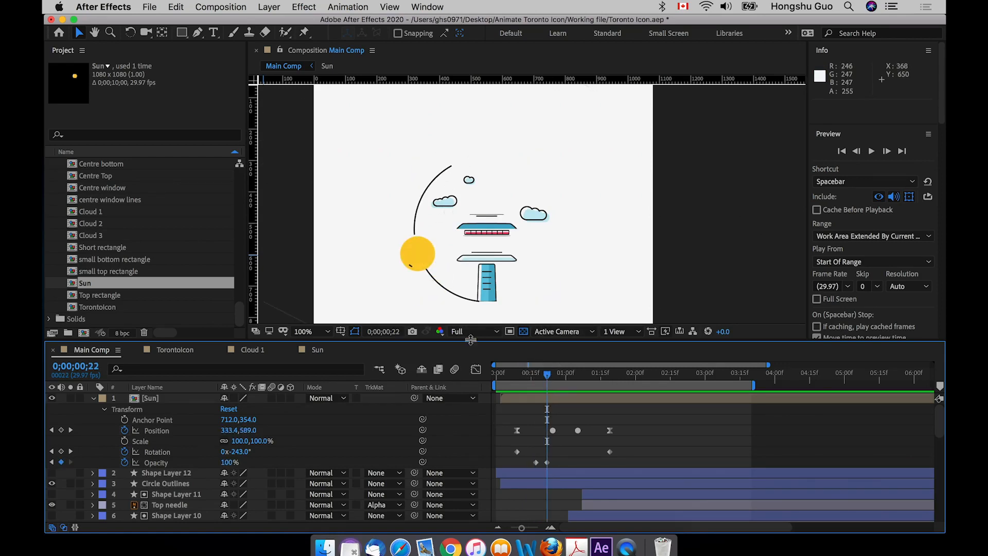
{"action": "left_click", "coordinate": [580, 488]}
{"action": "key", "text": "u"}
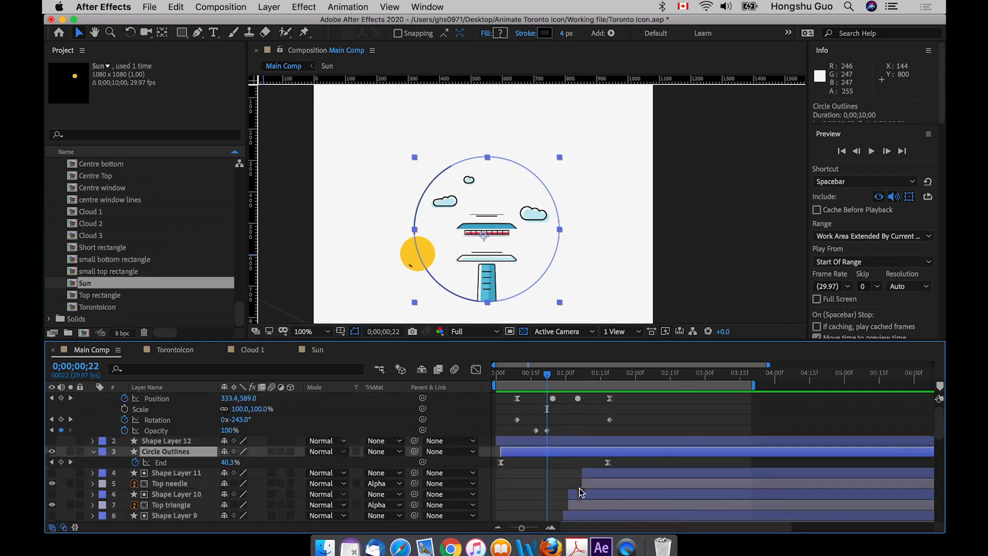
{"action": "left_click_drag", "start_coordinate": [501, 462], "coordinate": [516, 463]}
{"action": "key", "text": "Home"}
{"action": "scroll", "coordinate": [544, 445], "scroll_direction": "up", "scroll_amount": 1}
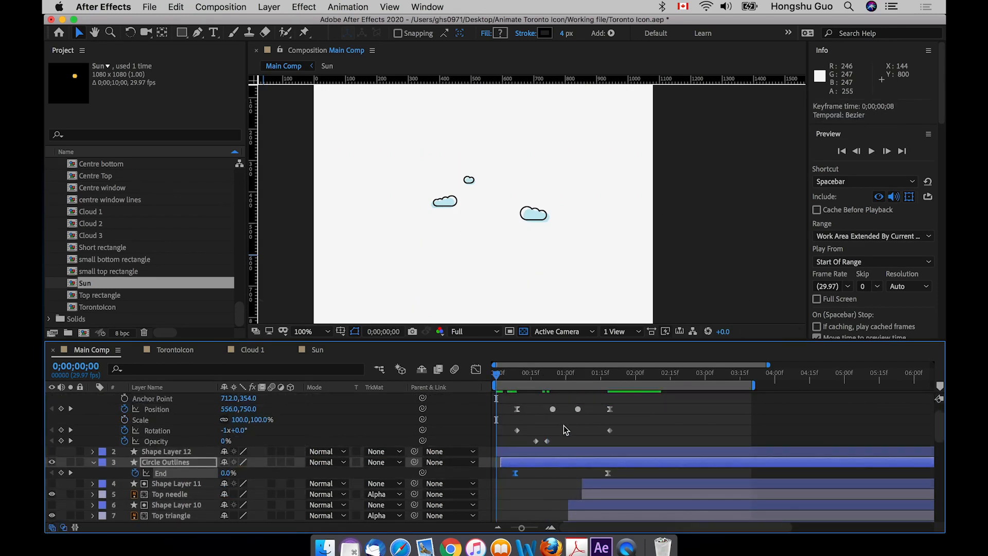
{"action": "key", "text": "space"}
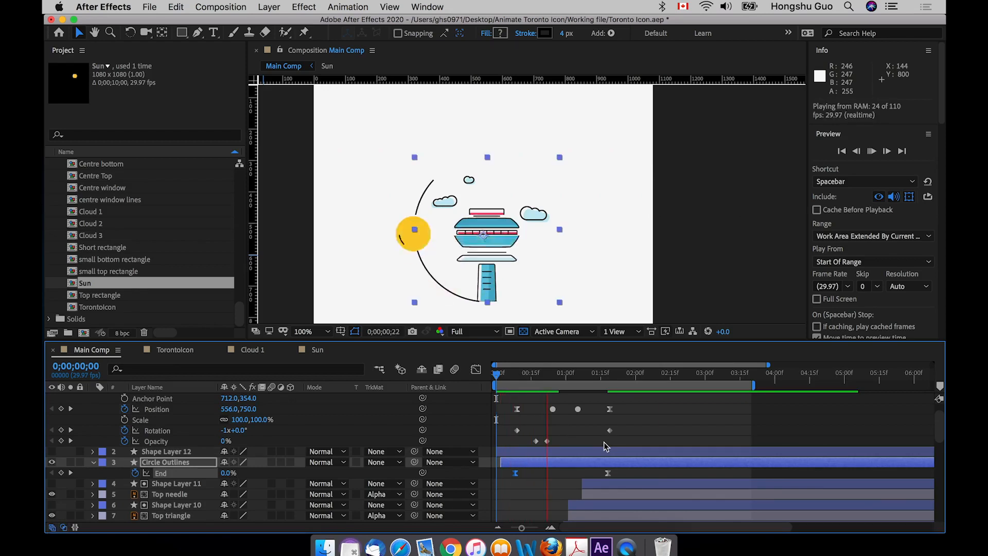